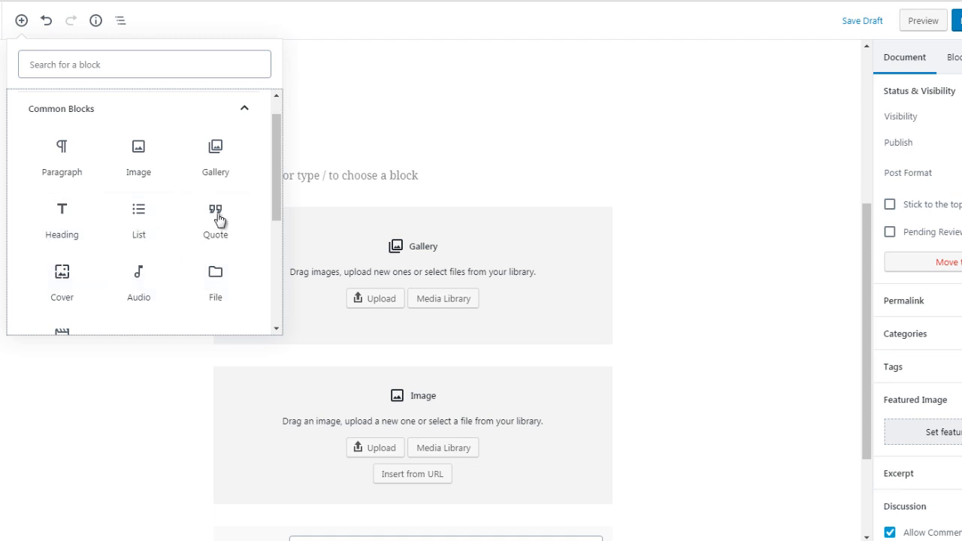
# Insert a Paragraph block at the empty line between the bulleted list and the Gallery block
pyautogui.moveTo(276, 205)
pyautogui.mouseDown()
pyautogui.moveTo(276, 221)
pyautogui.moveTo(274, 200)
pyautogui.mouseUp()
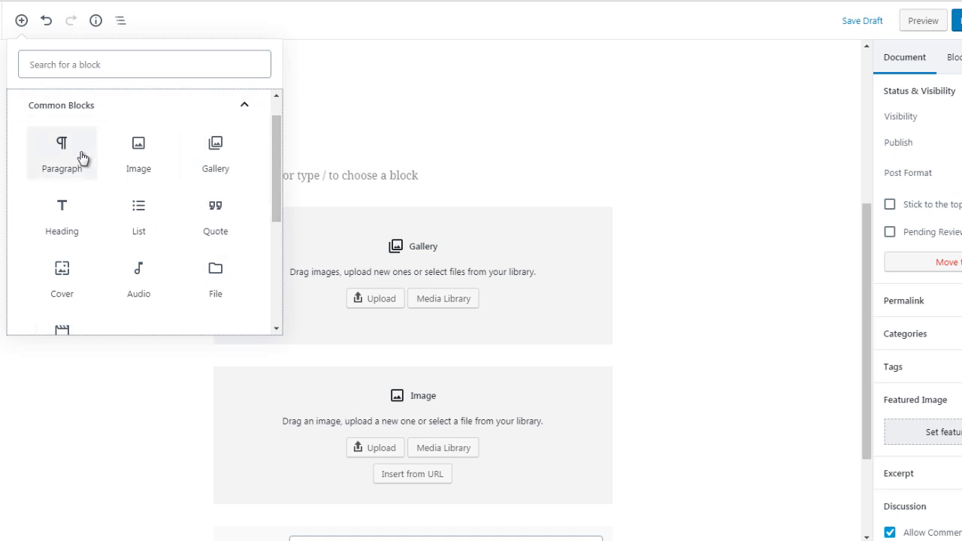
pyautogui.click(349, 184)
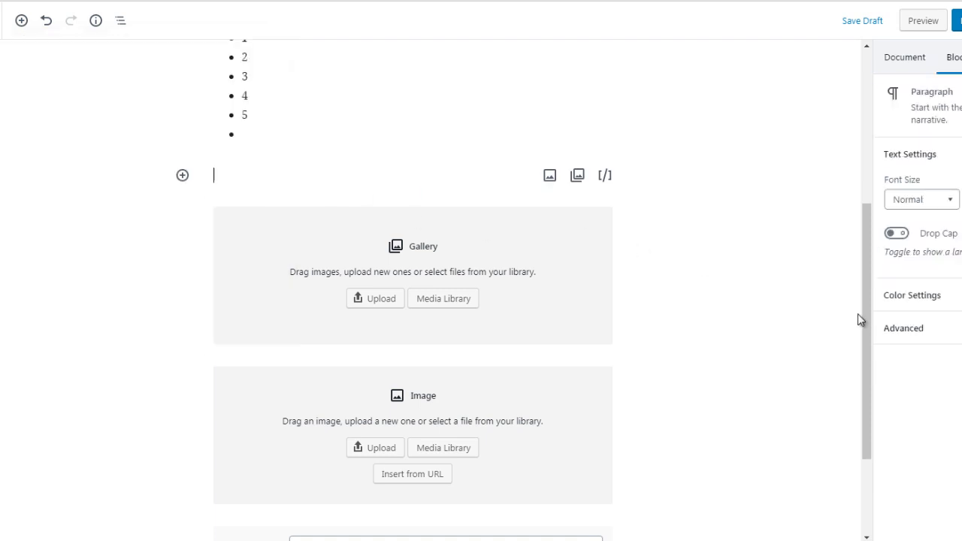
pyautogui.moveTo(864, 335); pyautogui.dragTo(863, 391)
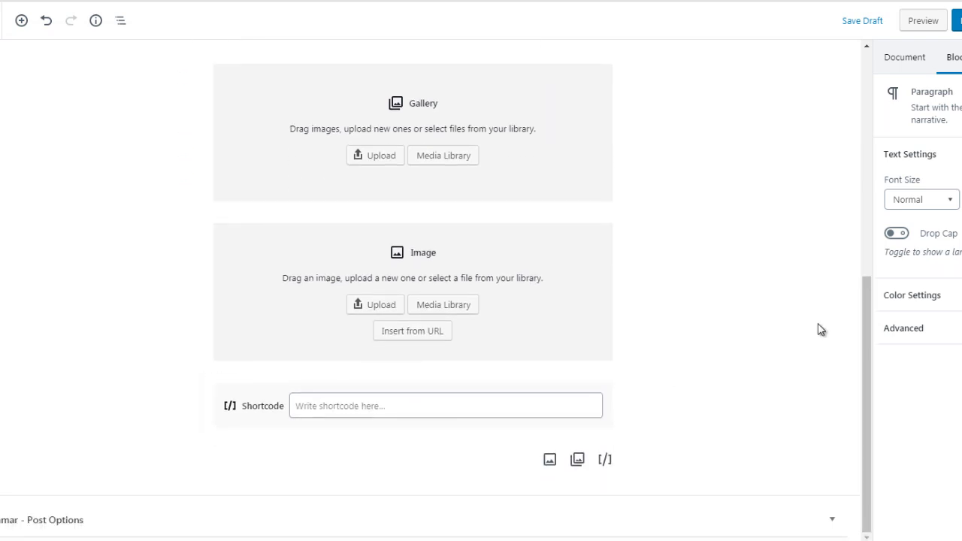
pyautogui.moveTo(869, 317); pyautogui.dragTo(862, 285)
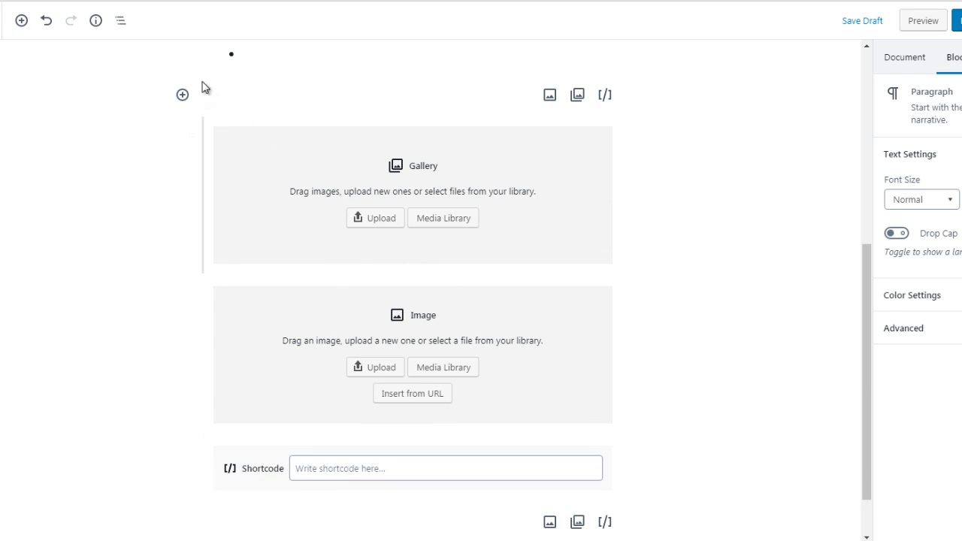
pyautogui.click(182, 96)
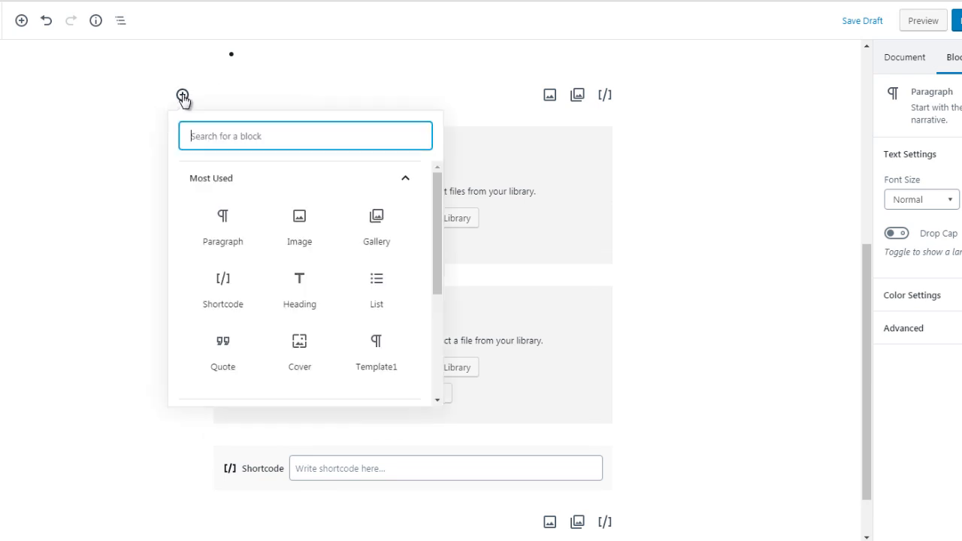
pyautogui.click(221, 231)
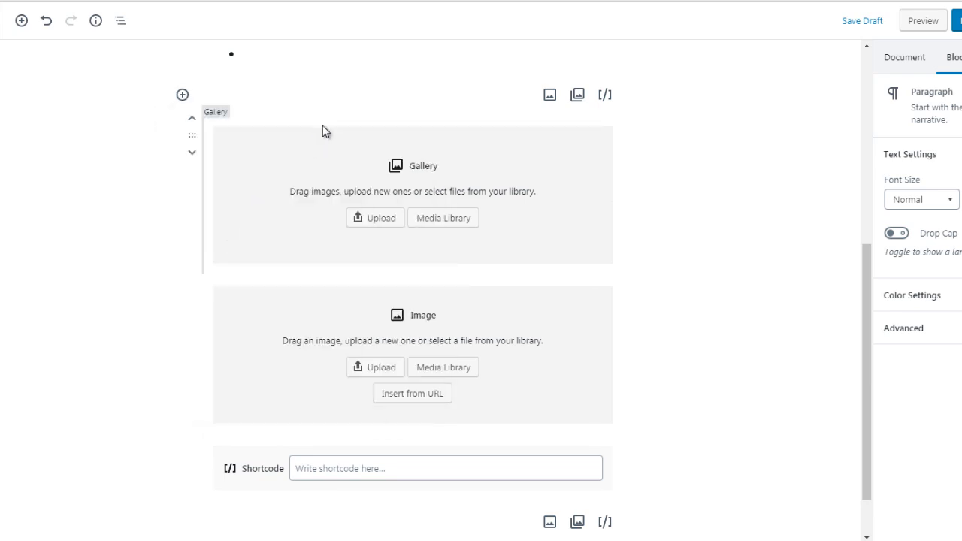
# Write "this is a test" in the new paragraph and copy all of its text
pyautogui.write('this is a')
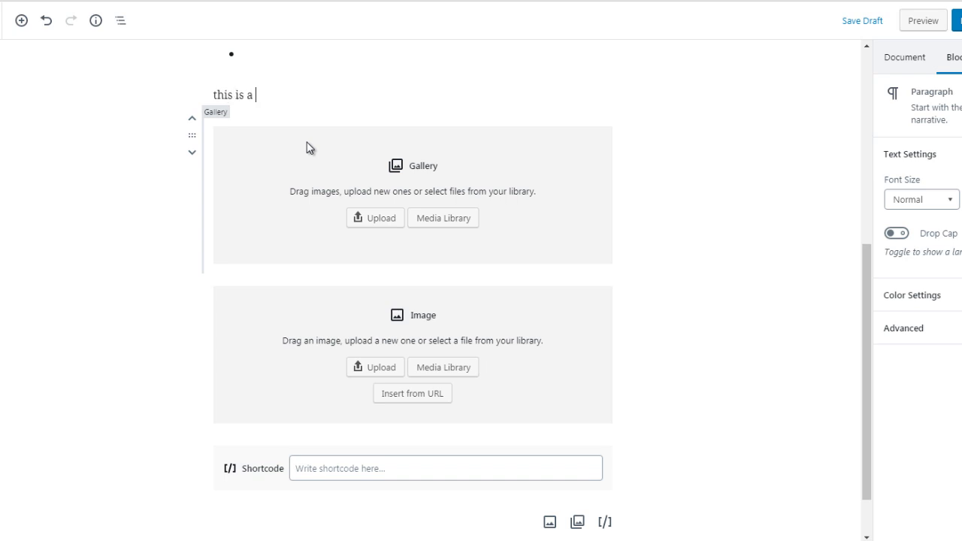
pyautogui.write(' test')
pyautogui.hotkey('ctrl', 'a')
pyautogui.hotkey('ctrl', 'c')
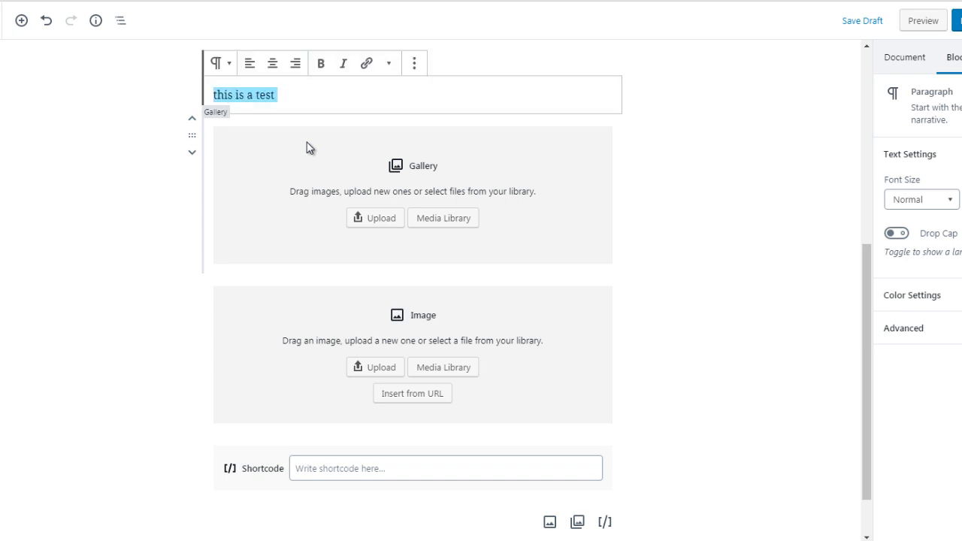
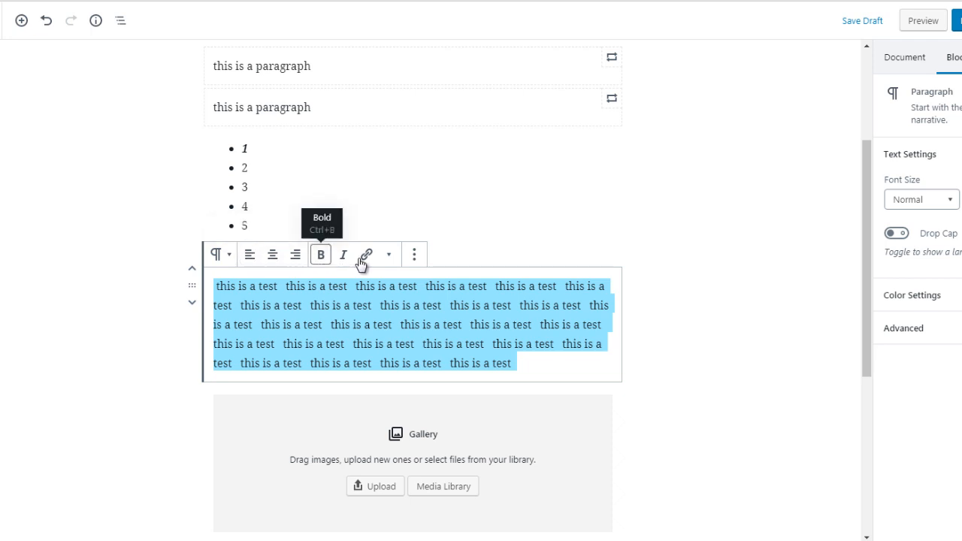
# View the additional block options available for the paragraph
pyautogui.click(414, 254)
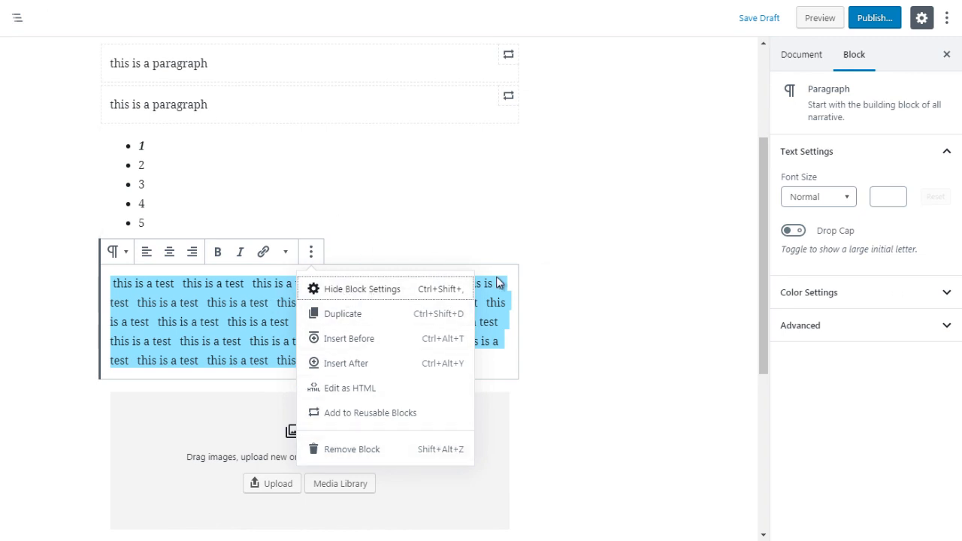
pyautogui.click(805, 368)
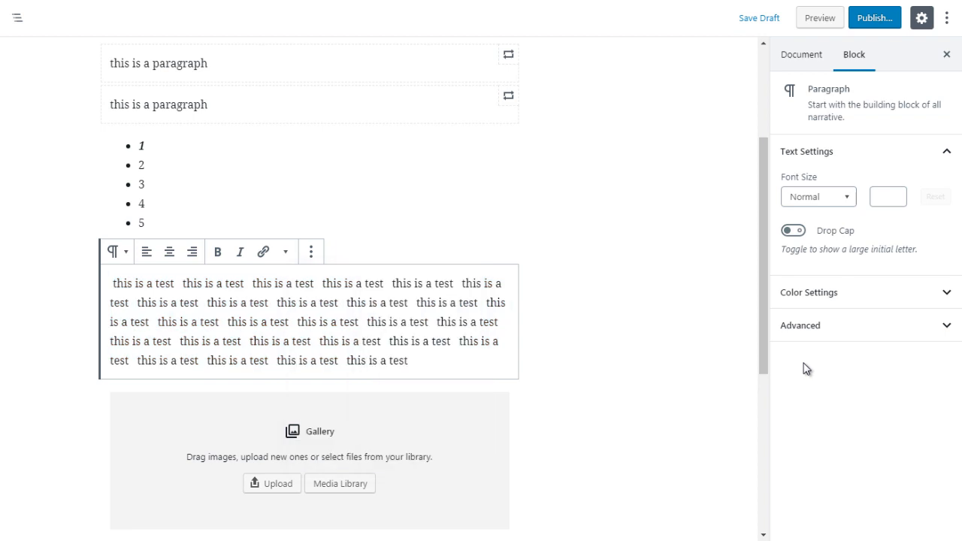
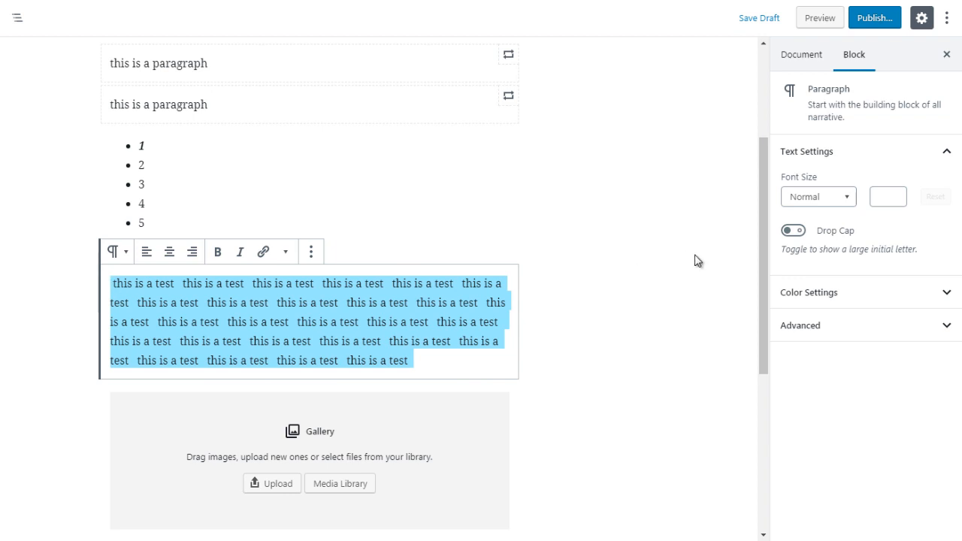
# Try the Medium, Huge, Small and Normal font size presets on the paragraph, ending on Medium
pyautogui.click(823, 202)
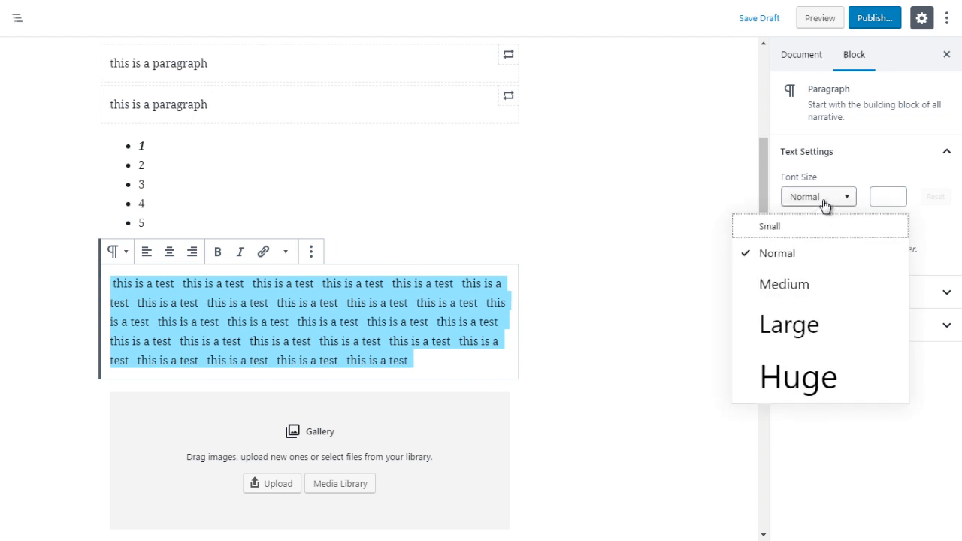
pyautogui.click(792, 287)
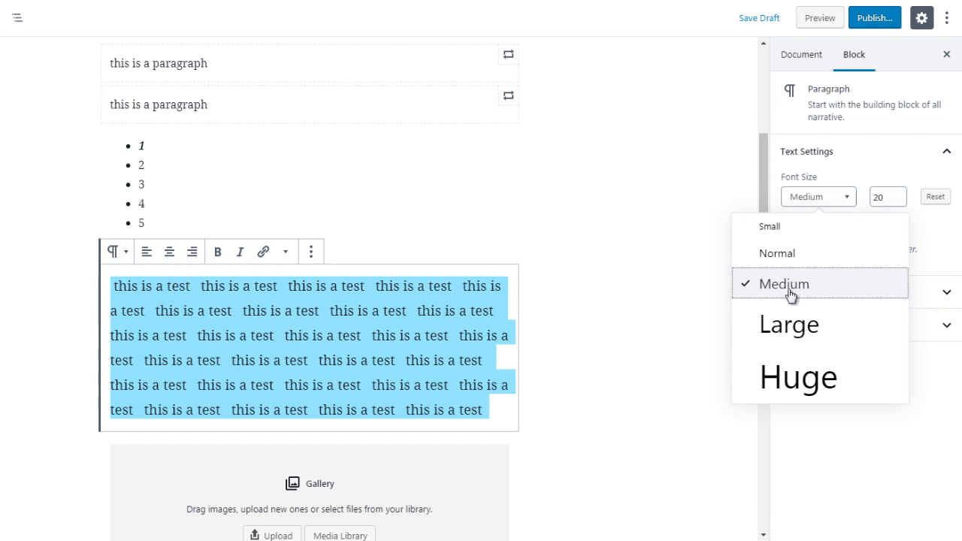
pyautogui.click(786, 376)
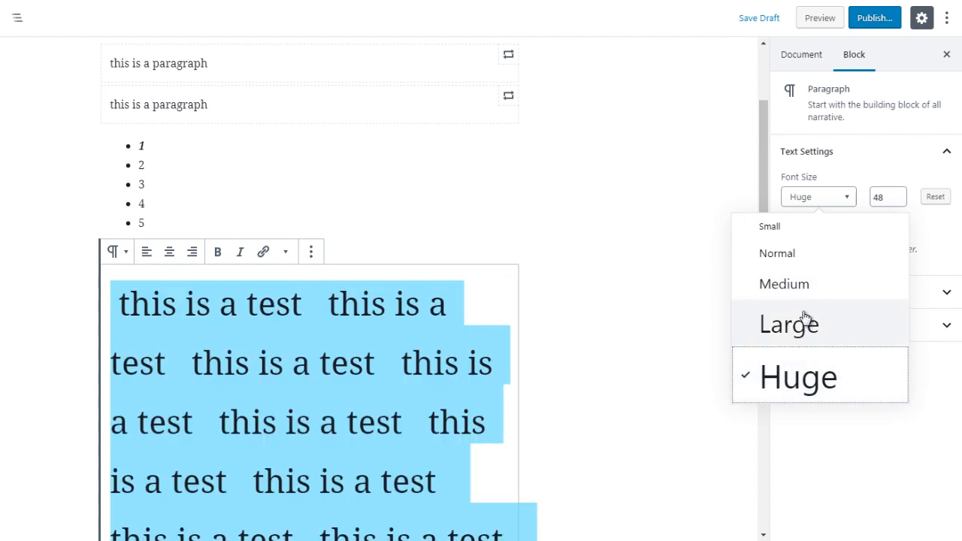
pyautogui.click(781, 232)
pyautogui.click(774, 265)
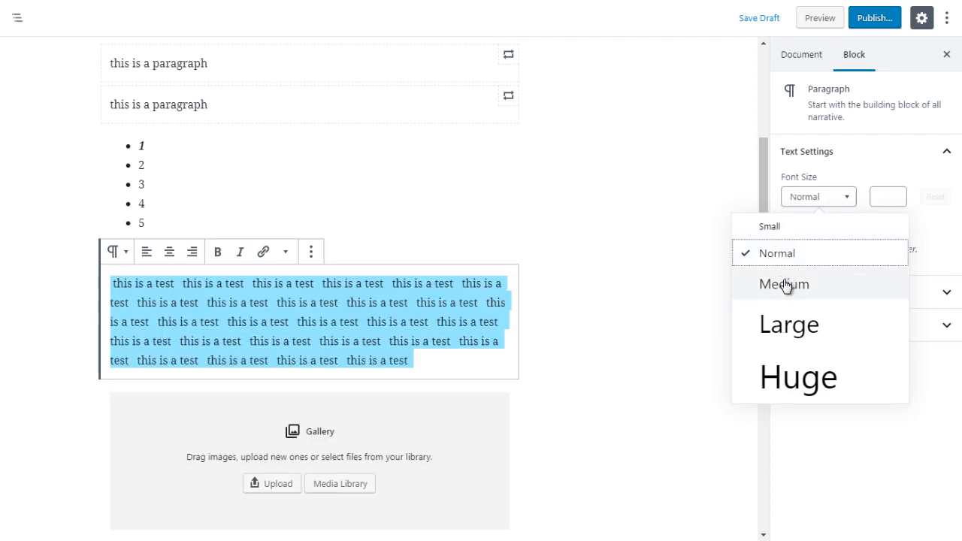
pyautogui.click(783, 282)
# Vary the paragraph's custom font size down and up, ending at 23
pyautogui.click(899, 194)
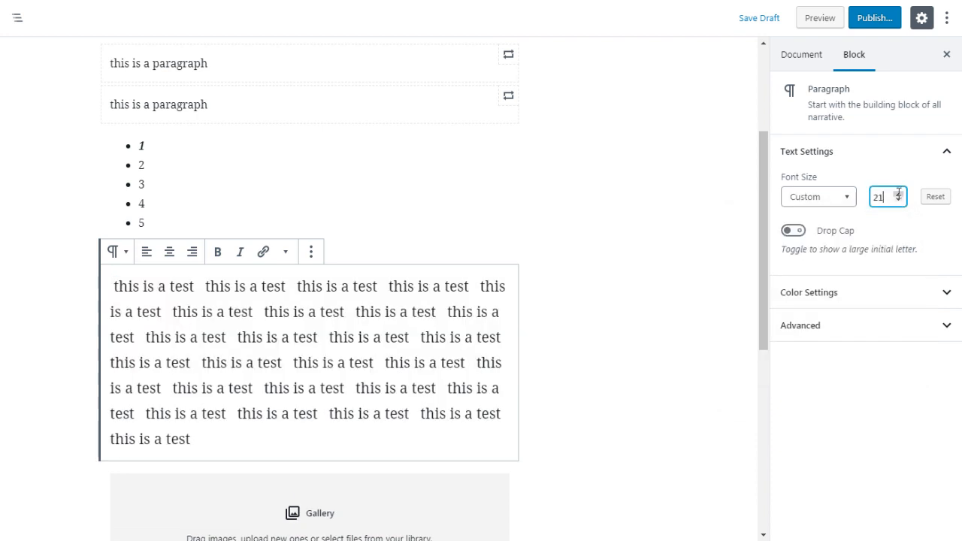
pyautogui.click(897, 200)
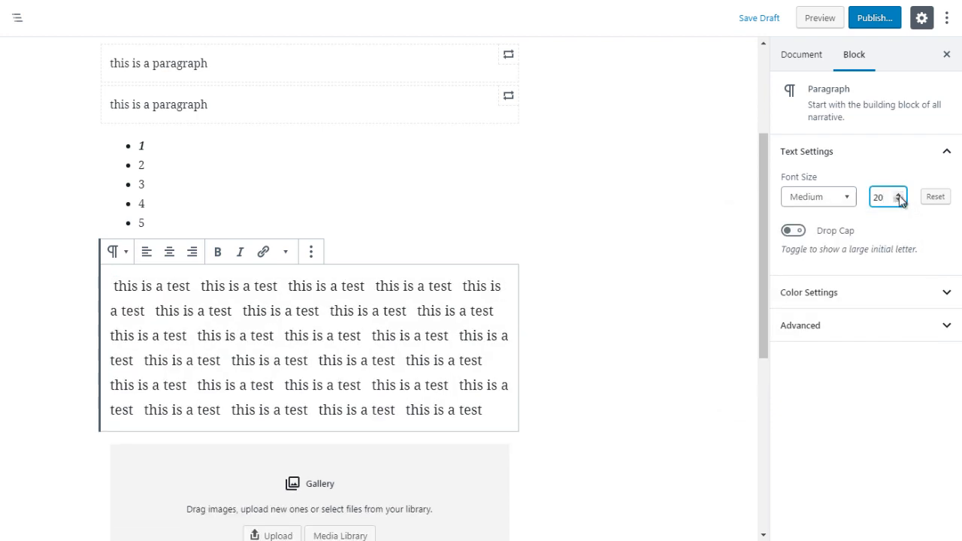
pyautogui.click(898, 201)
pyautogui.click(899, 201)
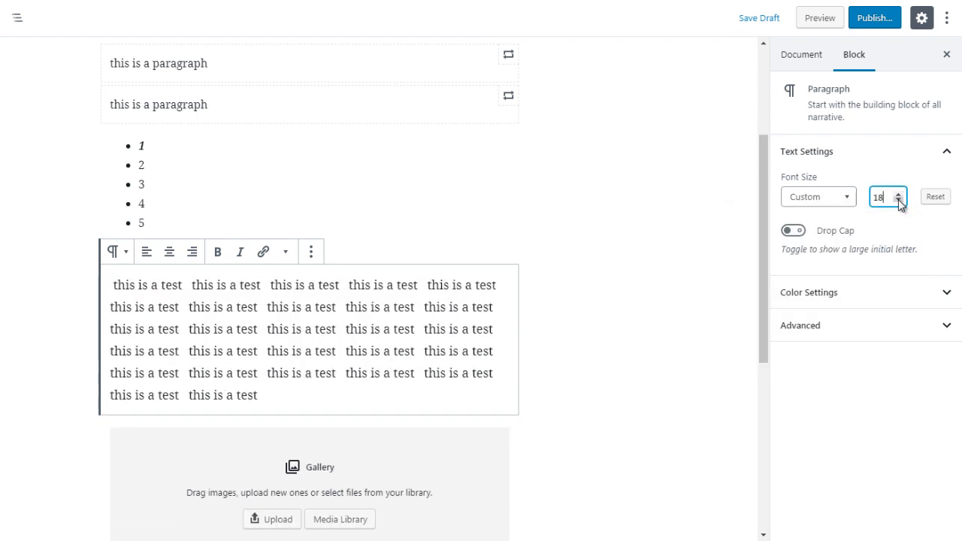
pyautogui.click(899, 200)
pyautogui.click(898, 201)
pyautogui.click(899, 193)
pyautogui.click(898, 194)
pyautogui.click(898, 194)
pyautogui.click(899, 193)
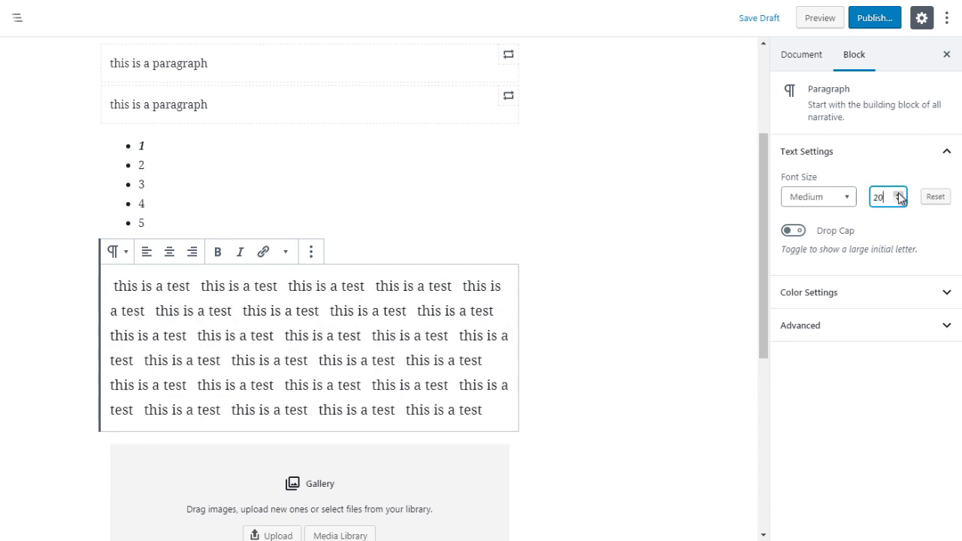
pyautogui.click(898, 193)
pyautogui.click(899, 193)
pyautogui.click(898, 193)
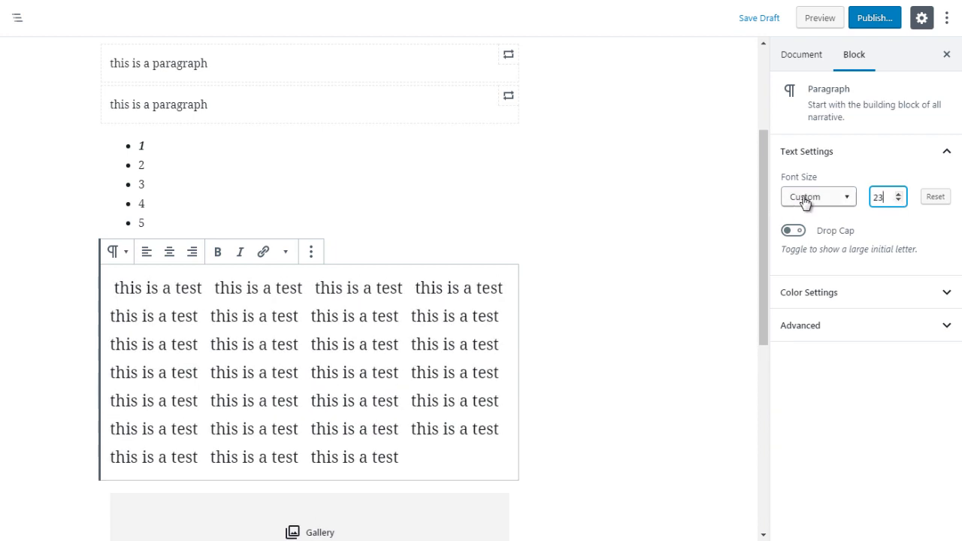
# Raise the paragraph's custom font size to 26
pyautogui.click(847, 199)
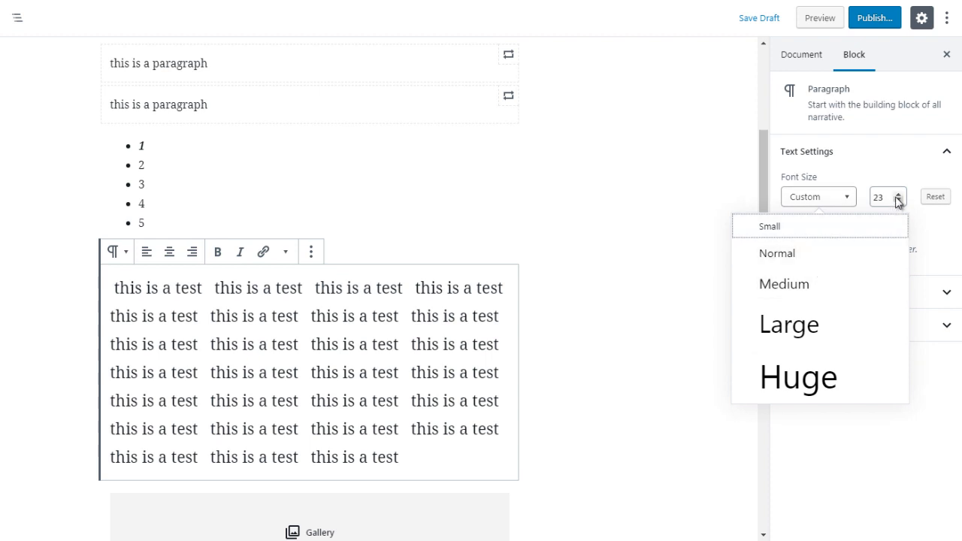
pyautogui.click(898, 194)
pyautogui.click(898, 194)
pyautogui.click(897, 194)
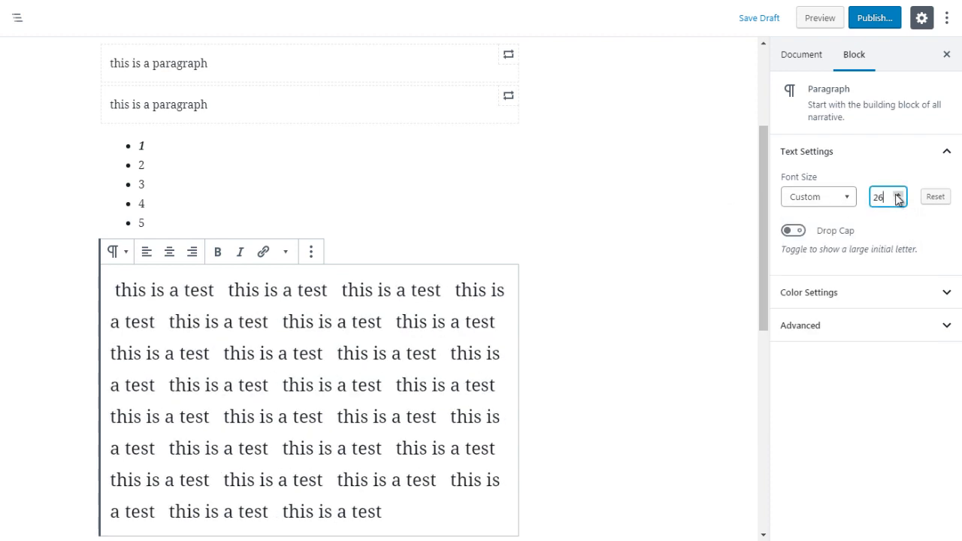
# Try the Huge and Large font size presets on the paragraph
pyautogui.click(854, 199)
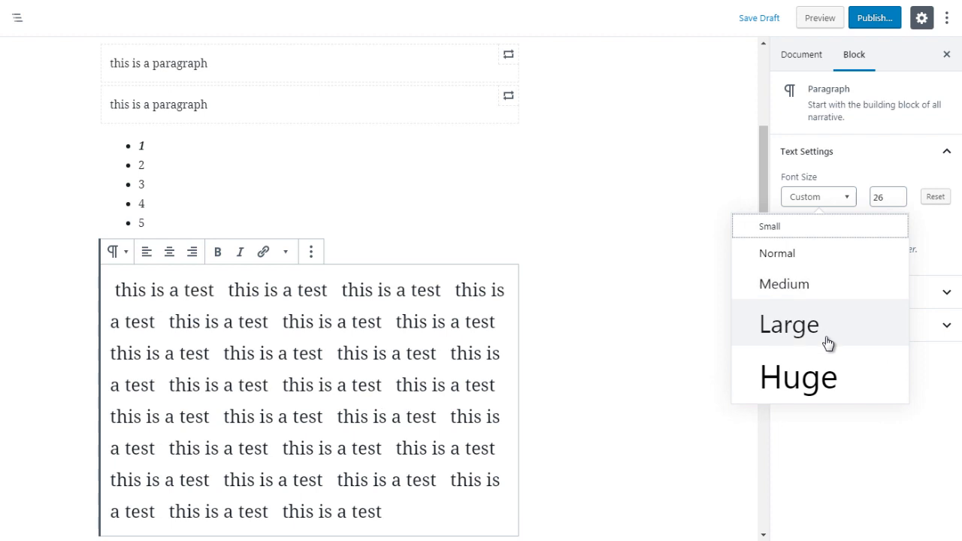
pyautogui.click(826, 369)
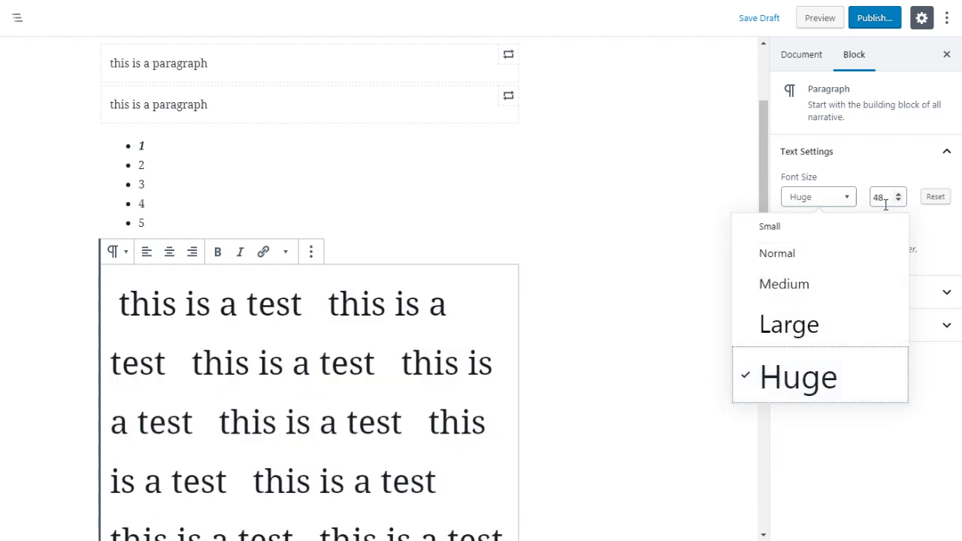
pyautogui.click(807, 339)
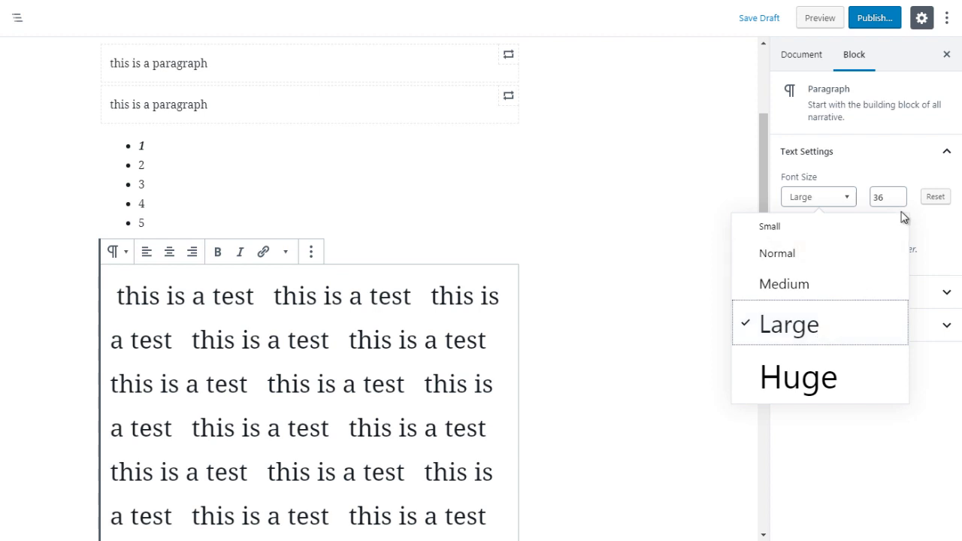
# Apply the Huge font size preset to the paragraph and reduce its custom size to 39
pyautogui.click(811, 396)
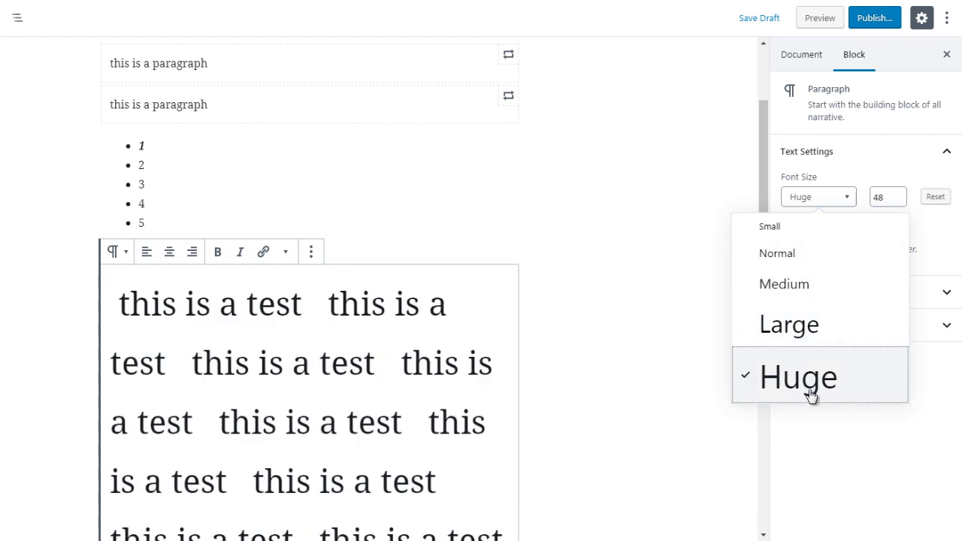
pyautogui.click(883, 196)
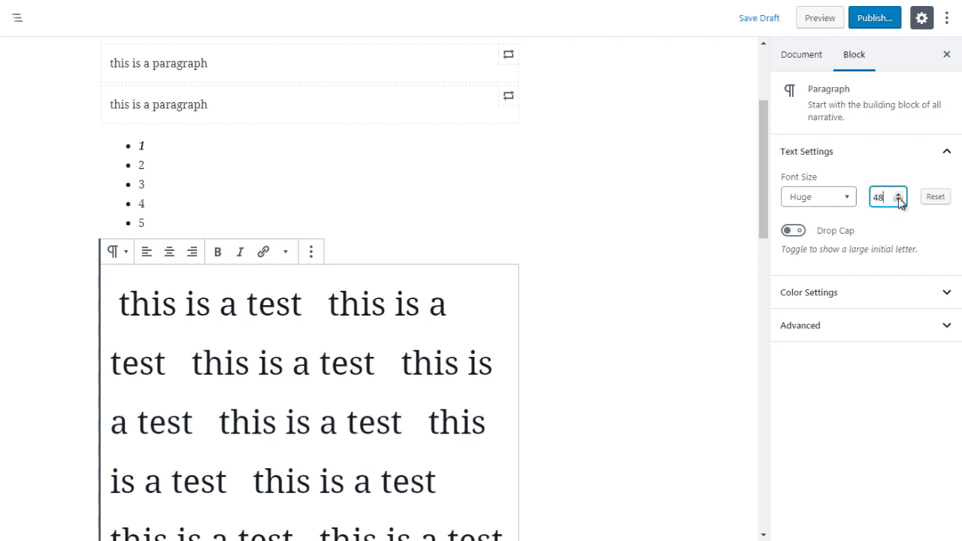
pyautogui.click(898, 200)
pyautogui.click(898, 199)
pyautogui.click(899, 200)
pyautogui.click(899, 200)
pyautogui.click(898, 200)
pyautogui.click(899, 200)
pyautogui.click(898, 200)
pyautogui.click(898, 199)
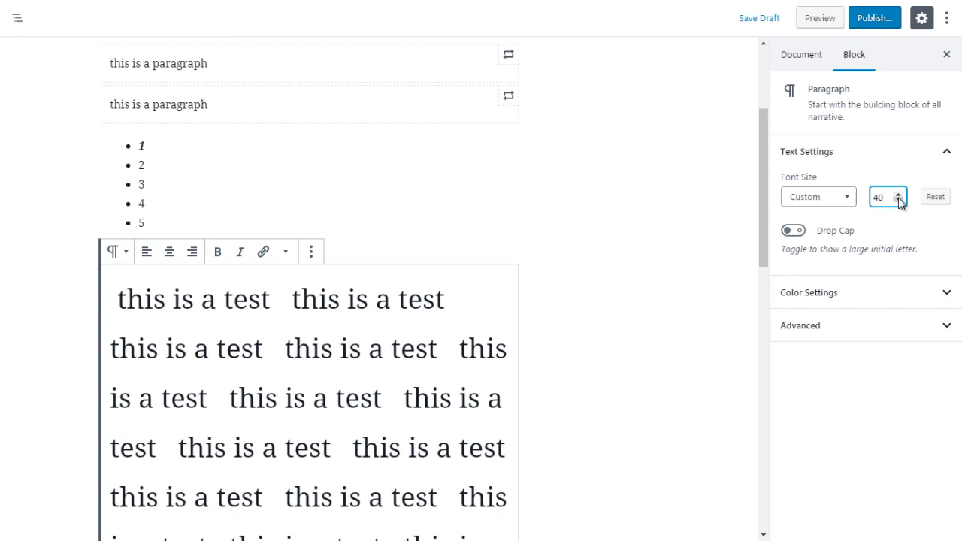
pyautogui.click(899, 200)
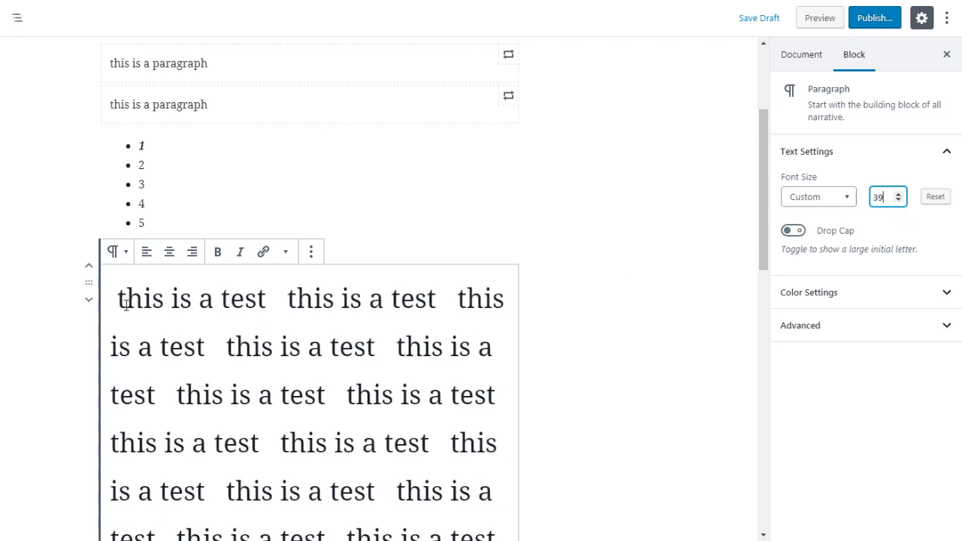
# Turn on Drop Cap for the test paragraph to enlarge its initial letter
pyautogui.moveTo(125, 303); pyautogui.dragTo(115, 303)
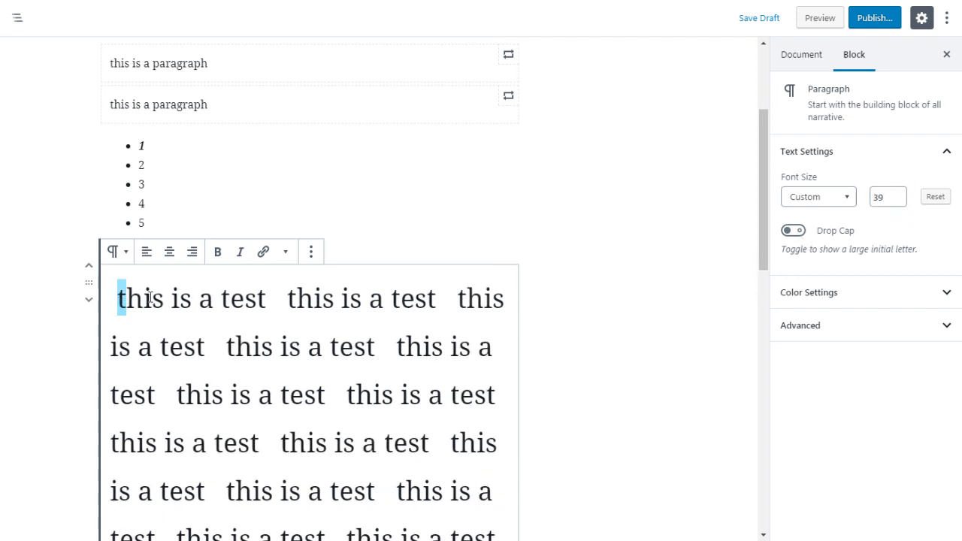
pyautogui.click(793, 231)
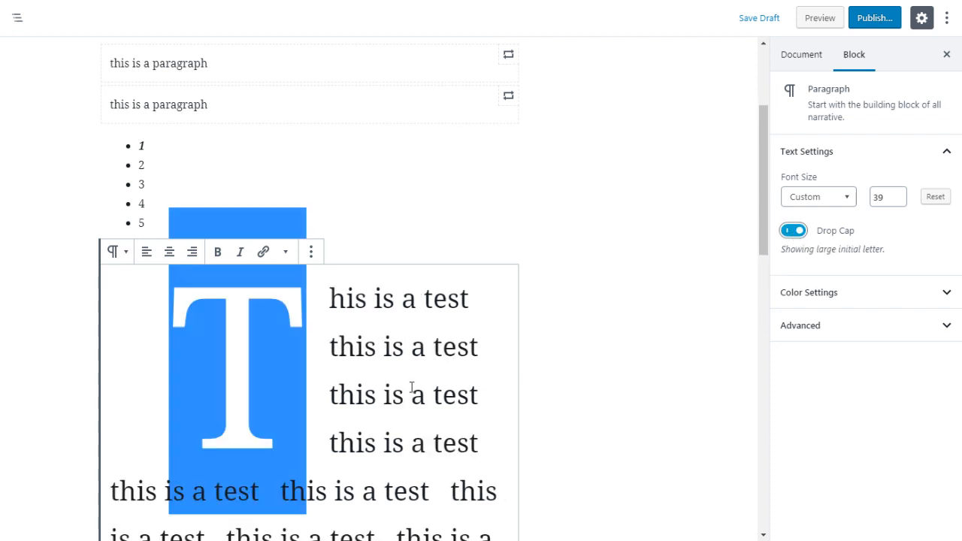
pyautogui.click(323, 351)
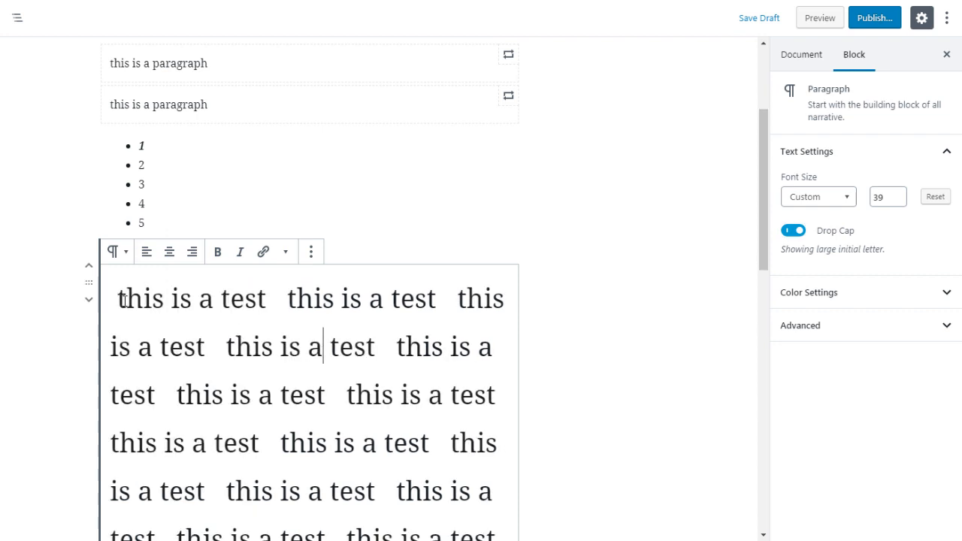
pyautogui.moveTo(124, 301); pyautogui.dragTo(113, 301)
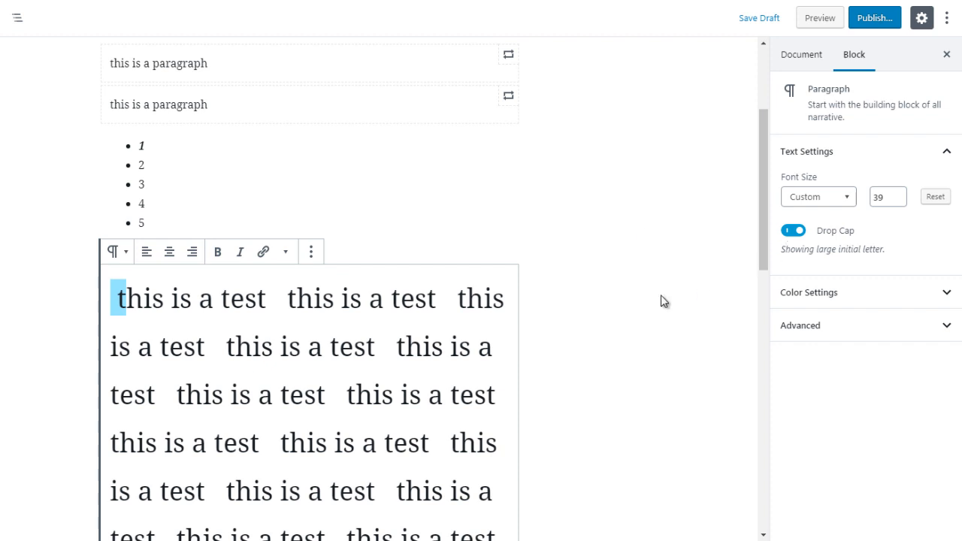
pyautogui.click(354, 331)
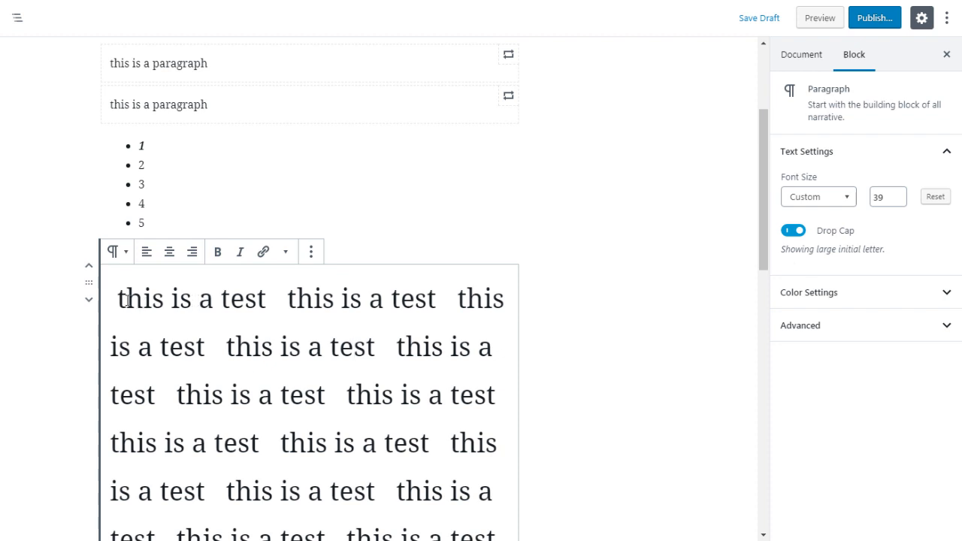
# Open the color settings for the test paragraph and apply the pink background color
pyautogui.moveTo(128, 301); pyautogui.dragTo(117, 298)
pyautogui.click(803, 299)
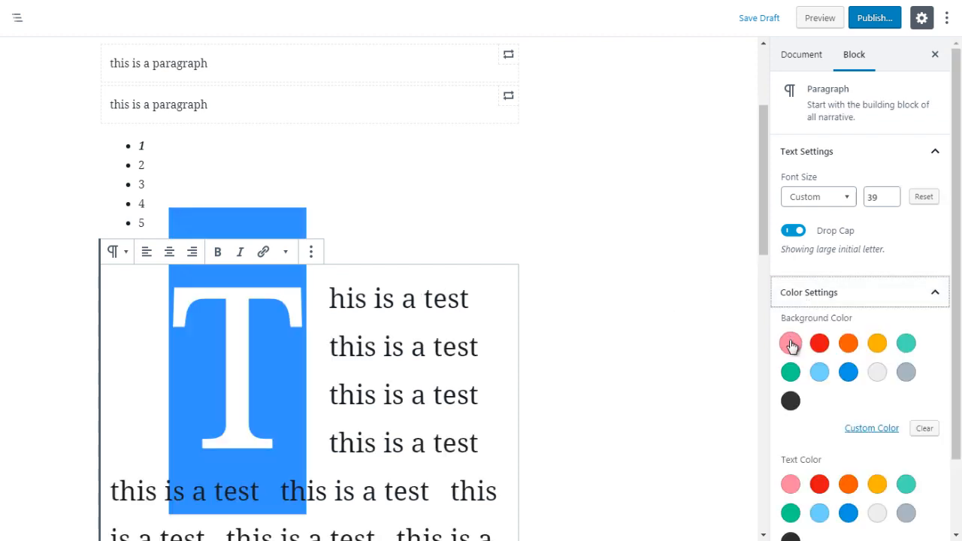
pyautogui.click(790, 343)
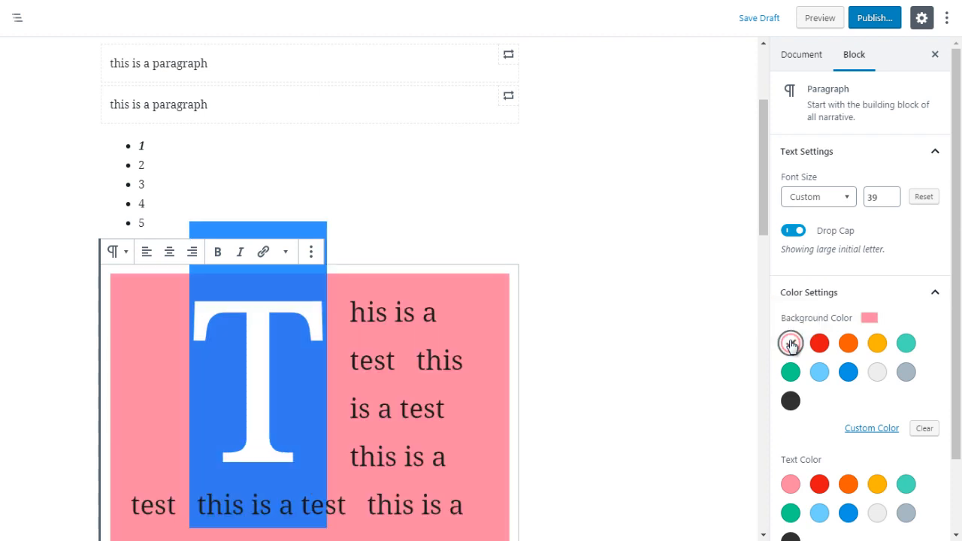
pyautogui.moveTo(762, 221); pyautogui.dragTo(764, 275)
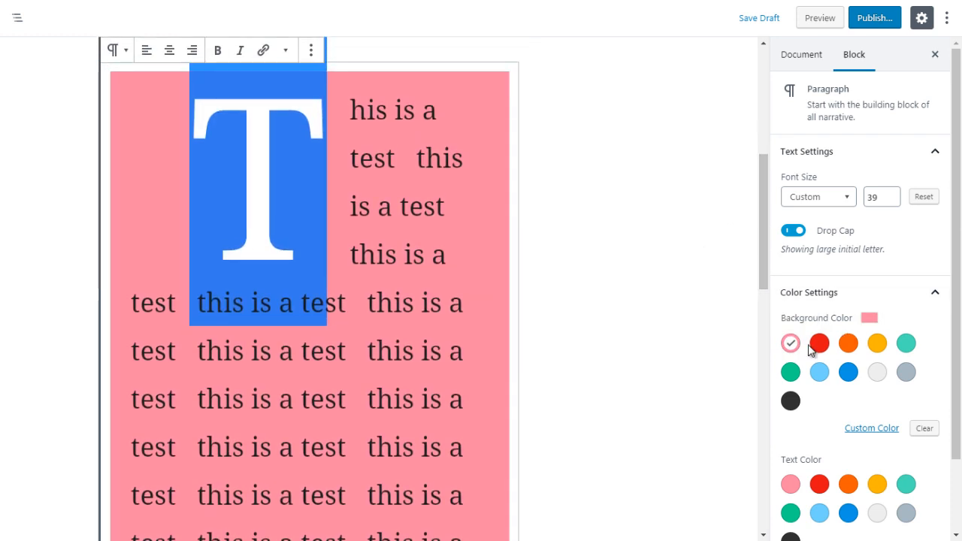
# Try orange, red, pink and light gray preset backgrounds on the test paragraph, ending with light gray
pyautogui.click(848, 344)
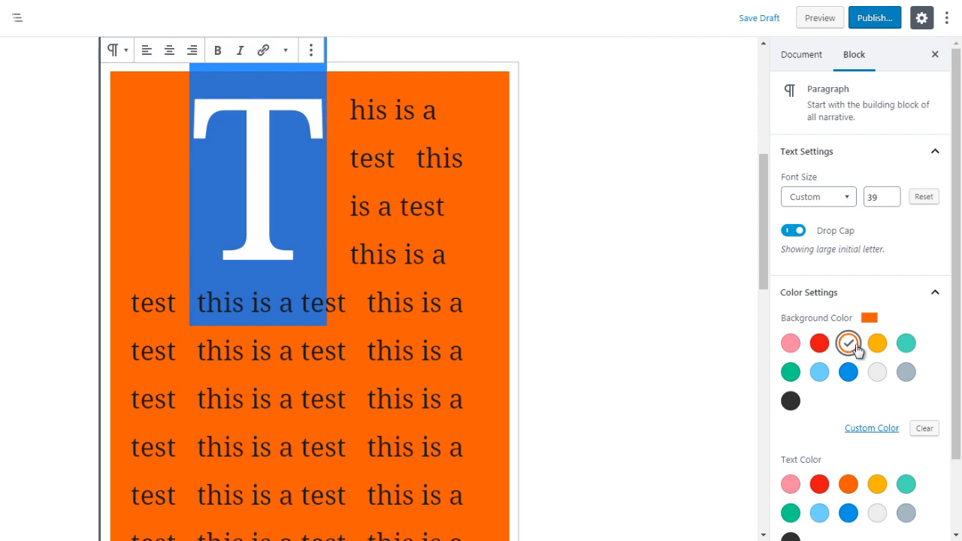
pyautogui.click(877, 373)
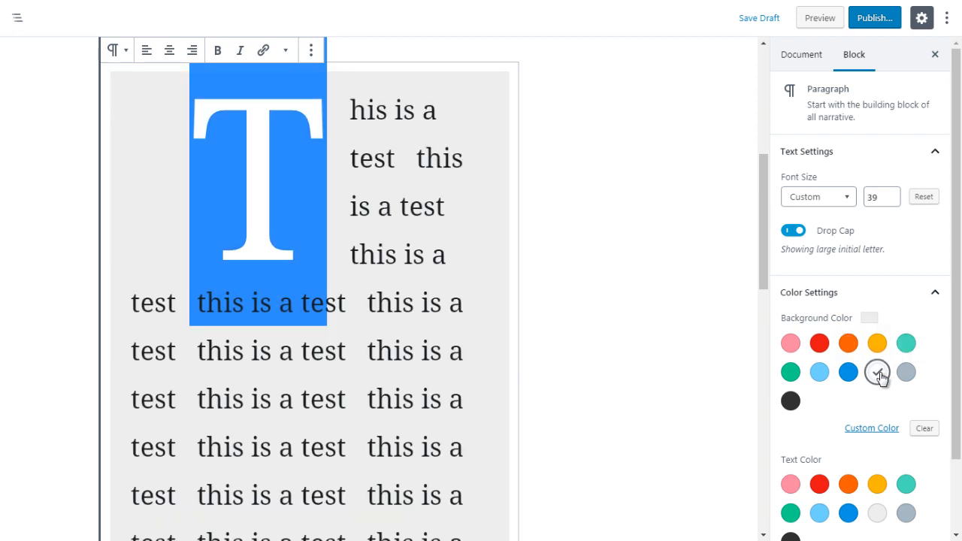
pyautogui.click(793, 347)
pyautogui.click(820, 347)
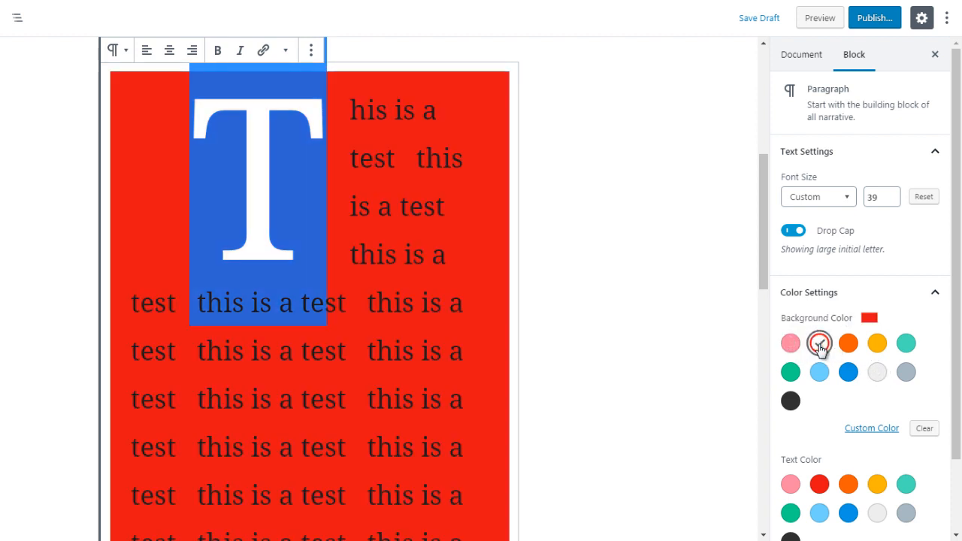
pyautogui.click(789, 344)
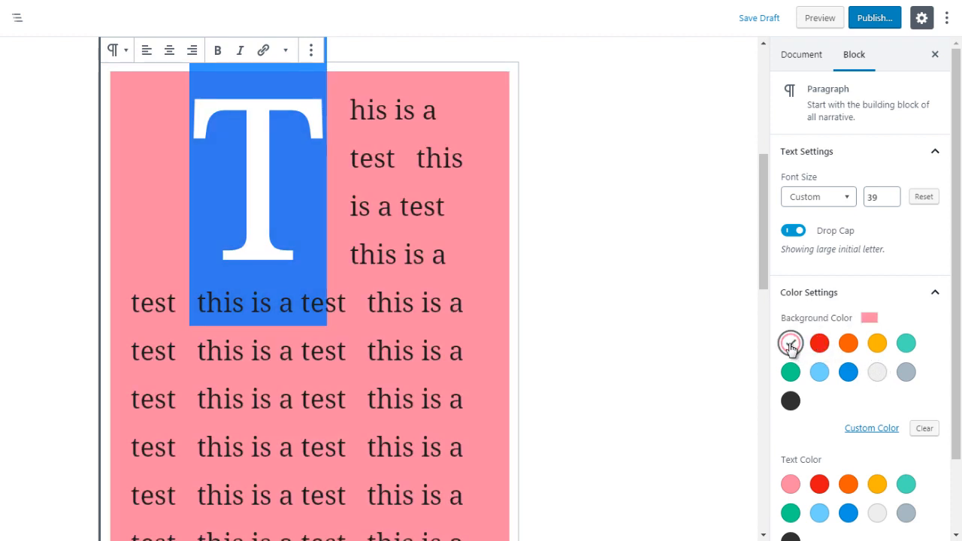
pyautogui.click(877, 372)
# Try red and vivid blue preset text colors on the test paragraph
pyautogui.scroll(-1, 956, 270)
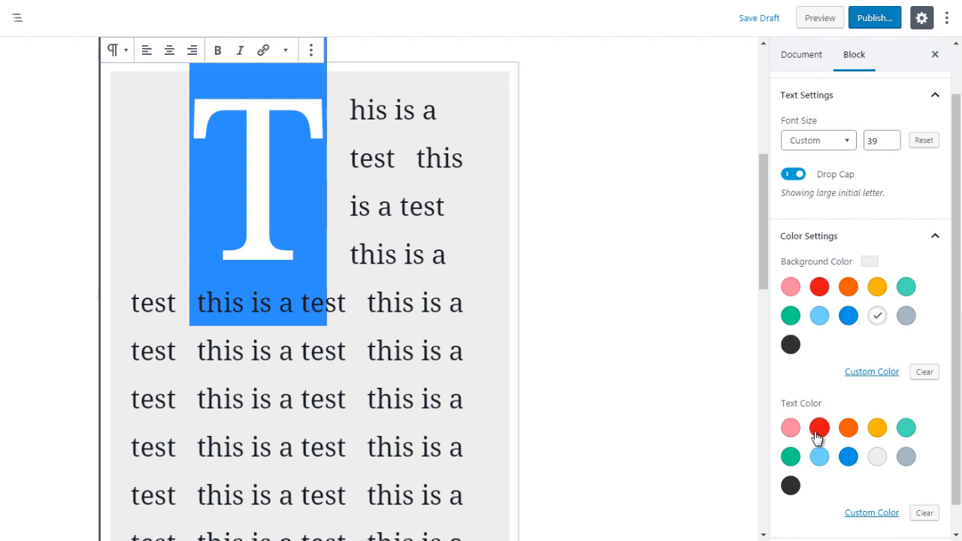
pyautogui.click(819, 428)
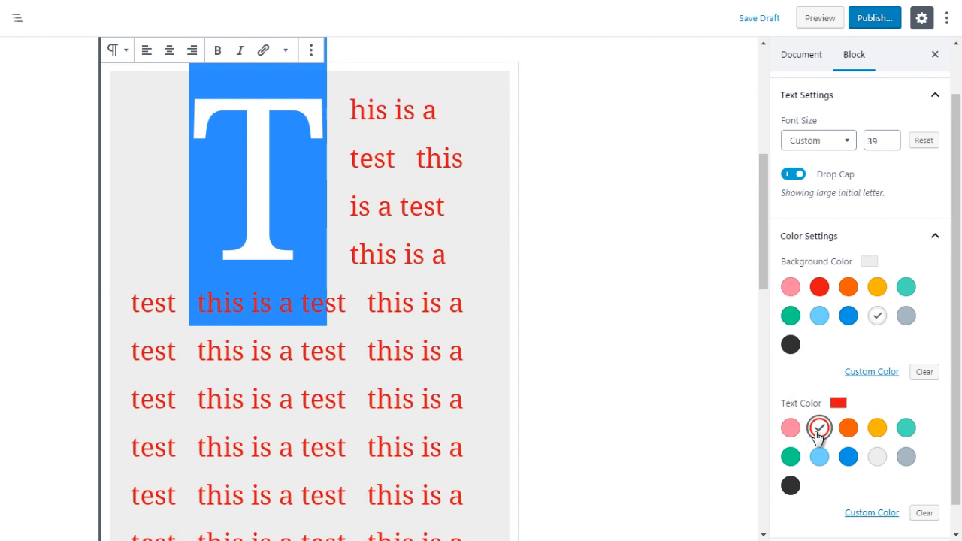
pyautogui.click(847, 459)
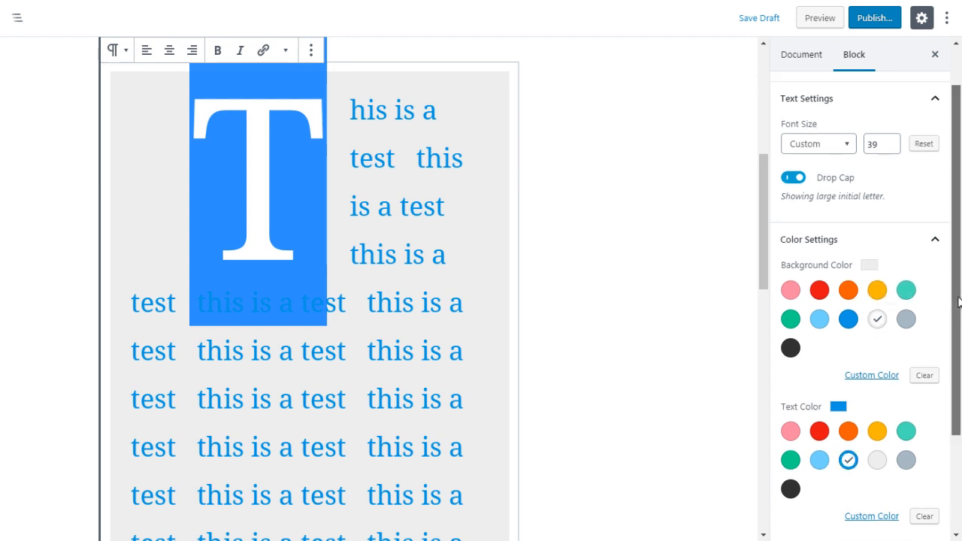
# Clear the paragraph's preset background and give it a custom very pale blue background color
pyautogui.moveTo(956, 304); pyautogui.dragTo(945, 389)
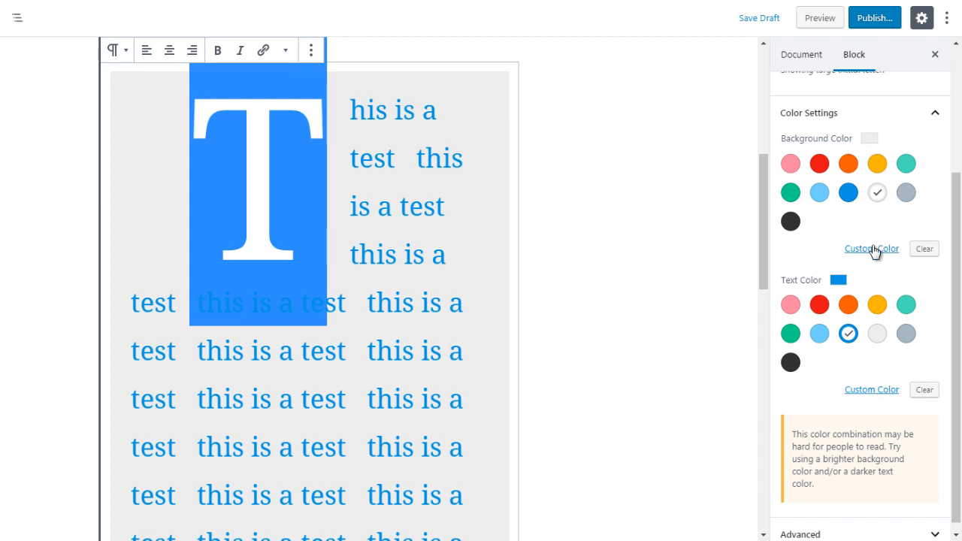
pyautogui.click(925, 250)
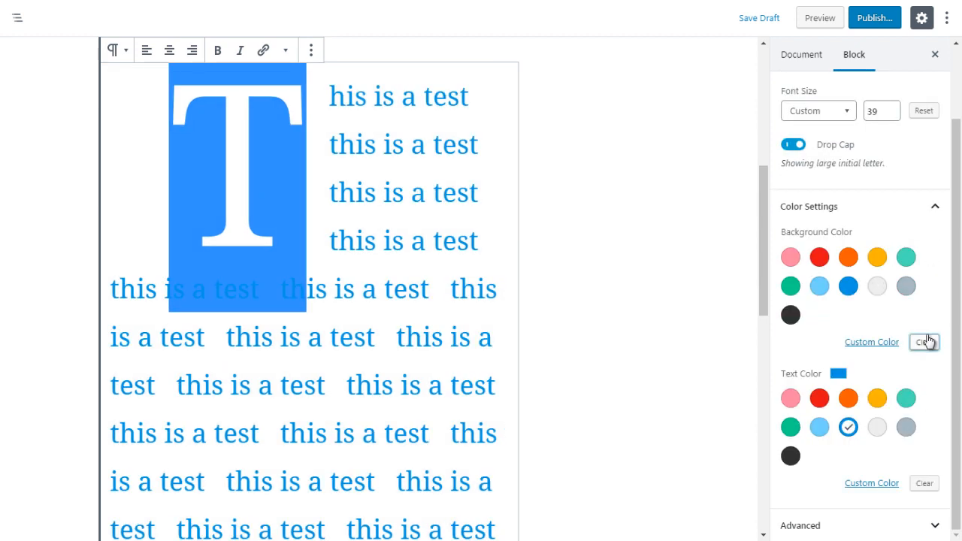
pyautogui.click(868, 343)
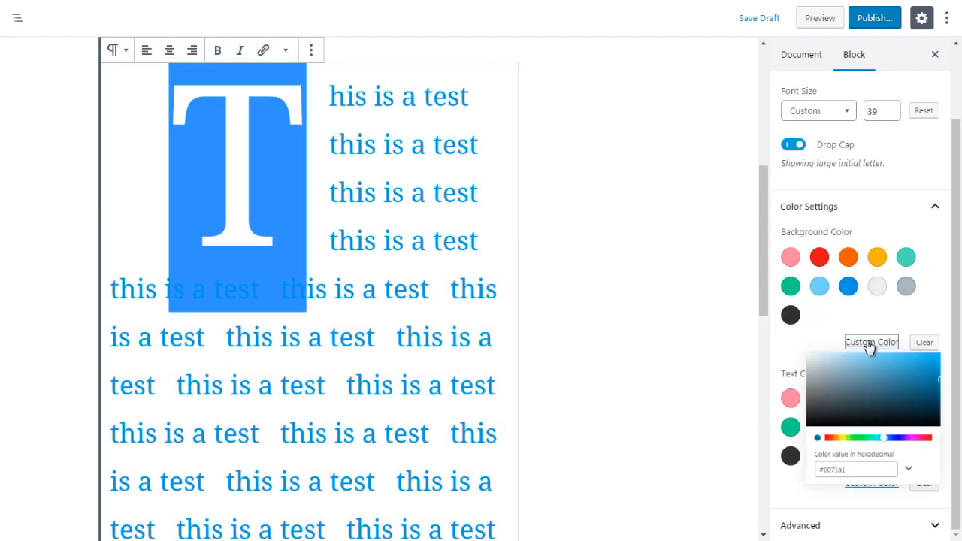
pyautogui.moveTo(860, 376)
pyautogui.mouseDown()
pyautogui.moveTo(832, 383)
pyautogui.moveTo(882, 362)
pyautogui.moveTo(875, 347)
pyautogui.moveTo(923, 368)
pyautogui.mouseUp()
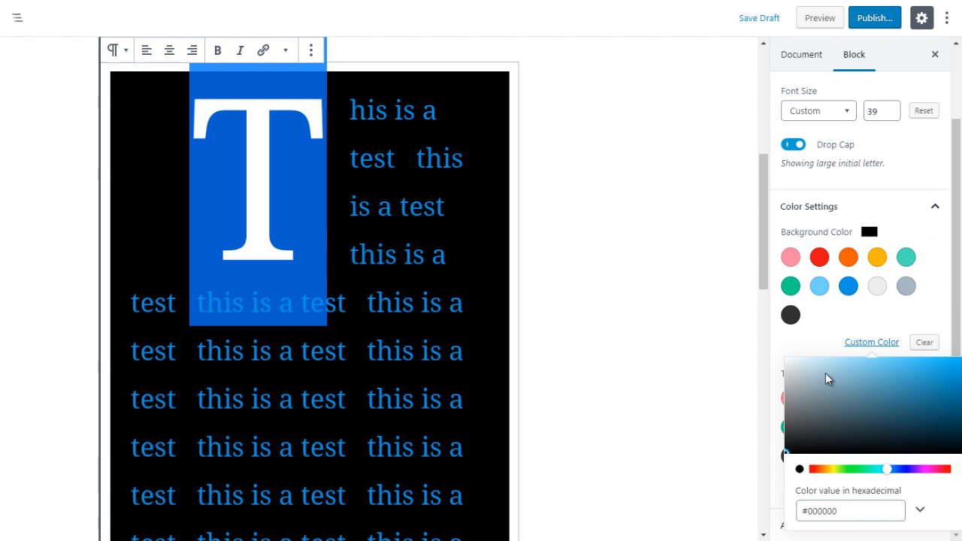
pyautogui.click(793, 362)
pyautogui.click(789, 352)
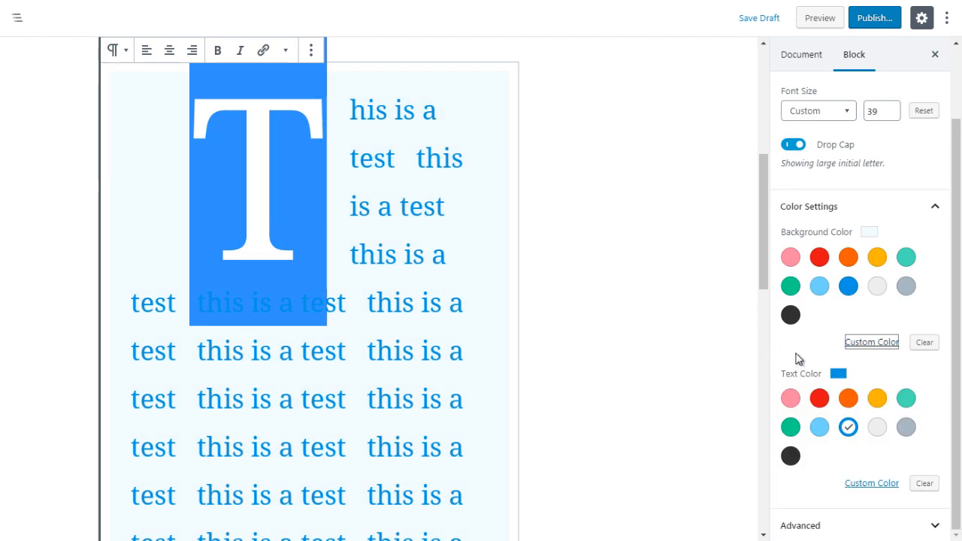
pyautogui.click(795, 354)
# Try #518caf as the paragraph's custom text color, settling on the dark navy #051a26
pyautogui.moveTo(956, 310); pyautogui.dragTo(956, 354)
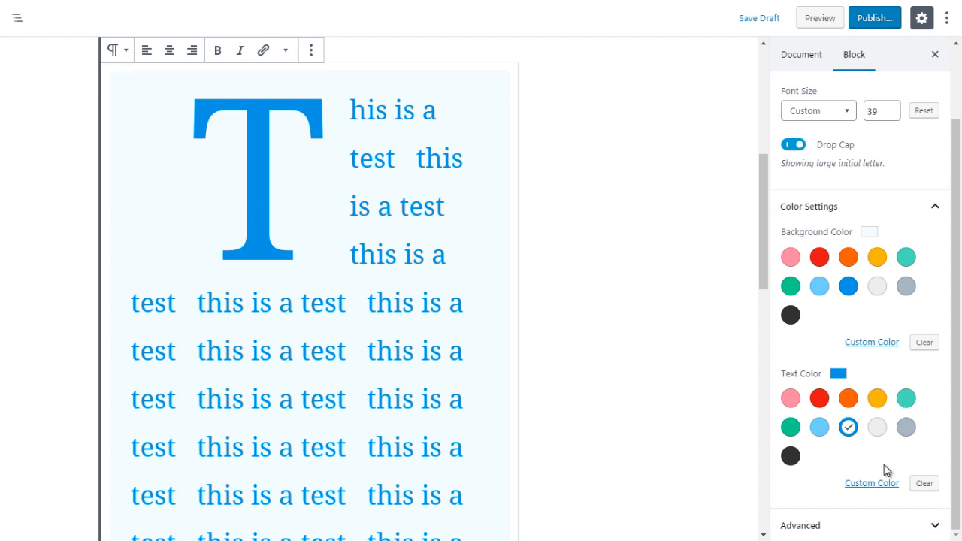
pyautogui.click(864, 486)
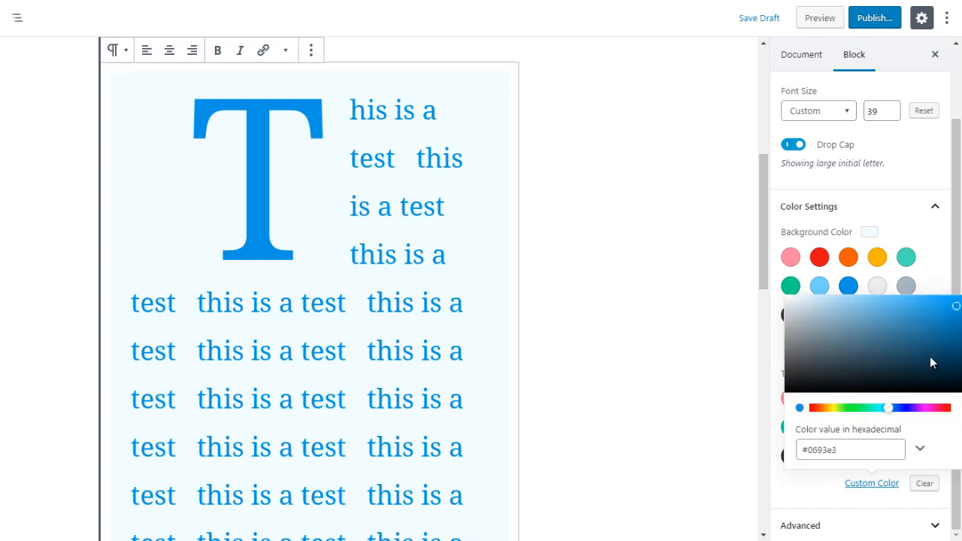
pyautogui.click(879, 328)
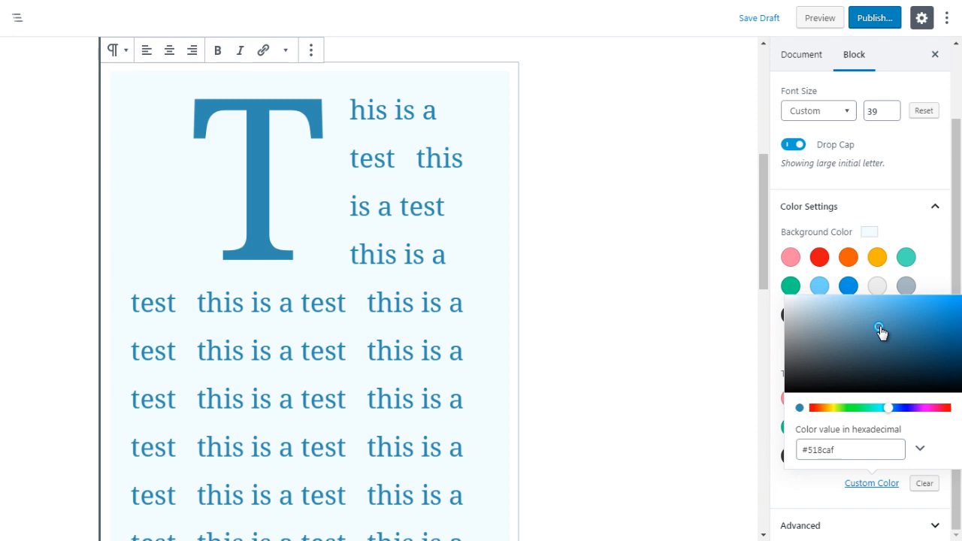
pyautogui.click(939, 384)
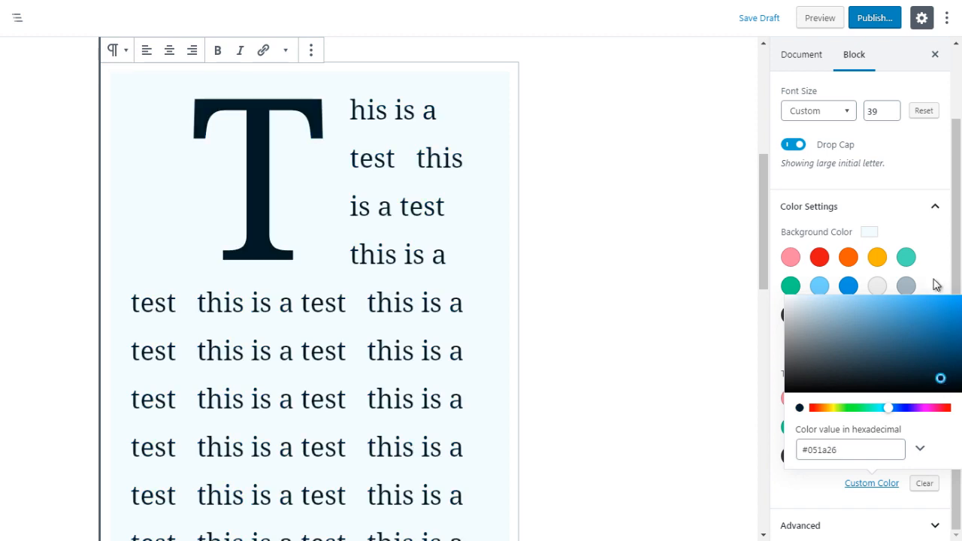
pyautogui.click(935, 282)
# Examine the Additional CSS Class option in the paragraph's advanced settings, leaving it empty
pyautogui.moveTo(950, 348); pyautogui.dragTo(798, 517)
pyautogui.click(798, 521)
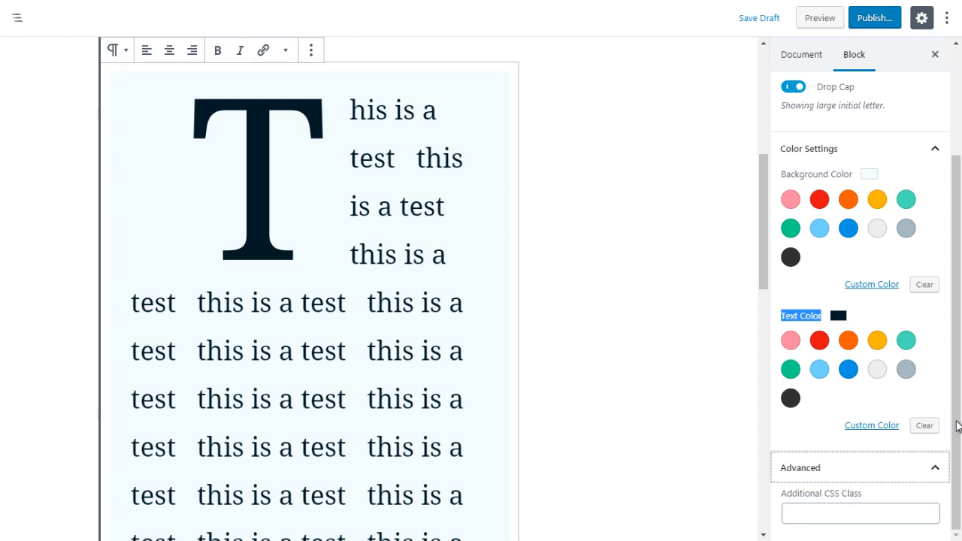
pyautogui.click(834, 510)
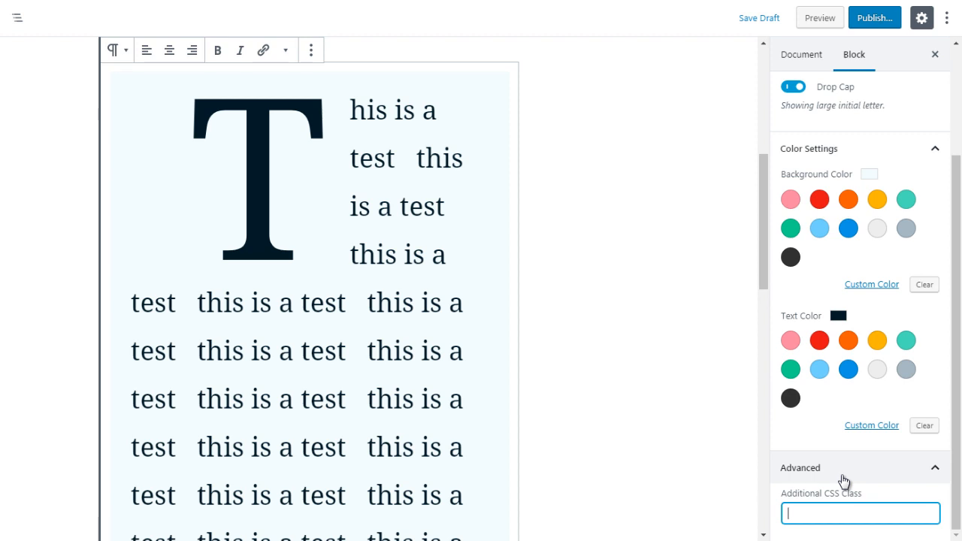
pyautogui.click(842, 480)
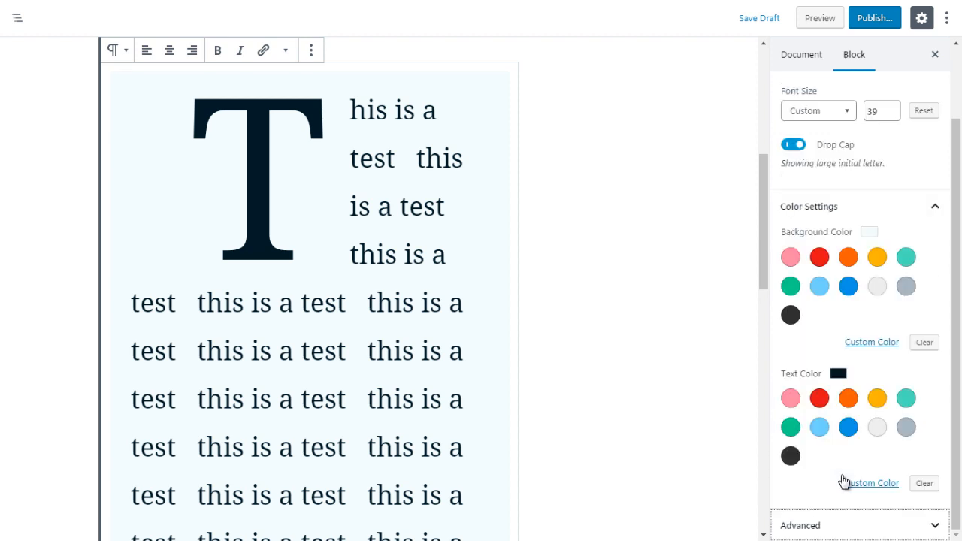
# Browse the Common Blocks category for a new block between the test paragraph and the Gallery block
pyautogui.moveTo(761, 238); pyautogui.dragTo(744, 399)
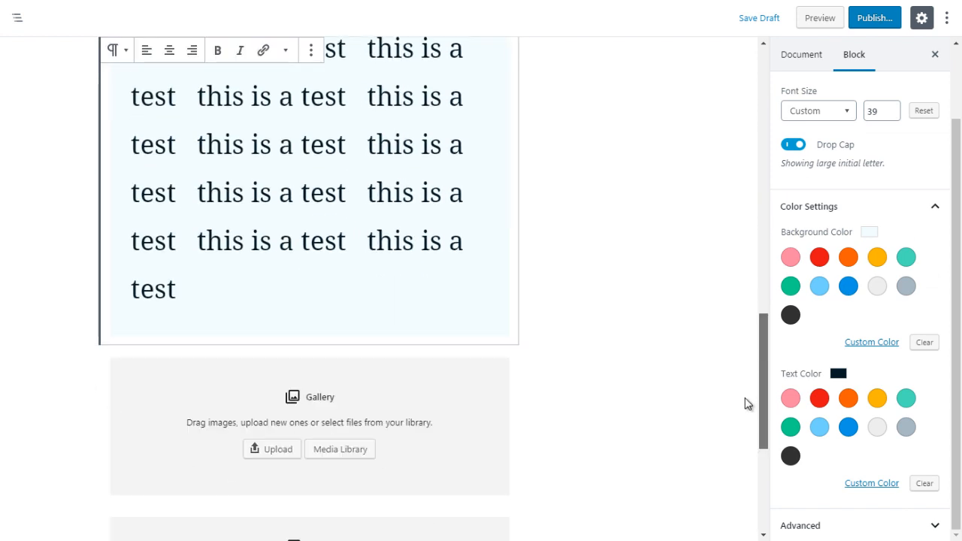
pyautogui.click(560, 315)
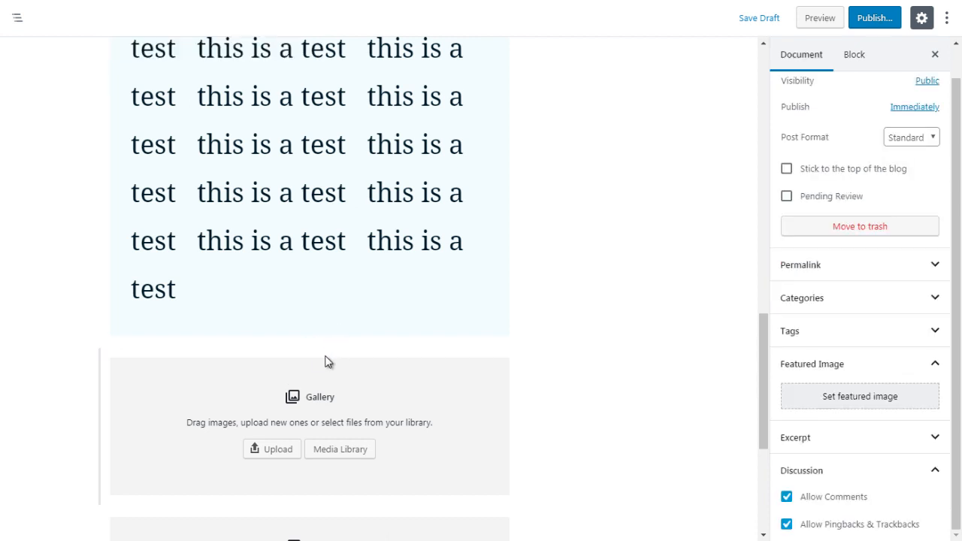
pyautogui.click(309, 345)
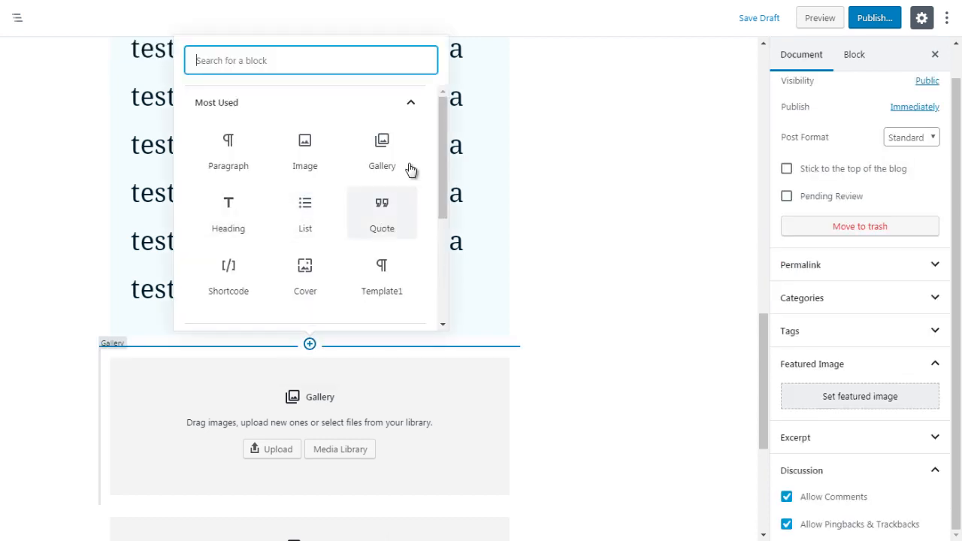
pyautogui.click(406, 103)
pyautogui.click(372, 143)
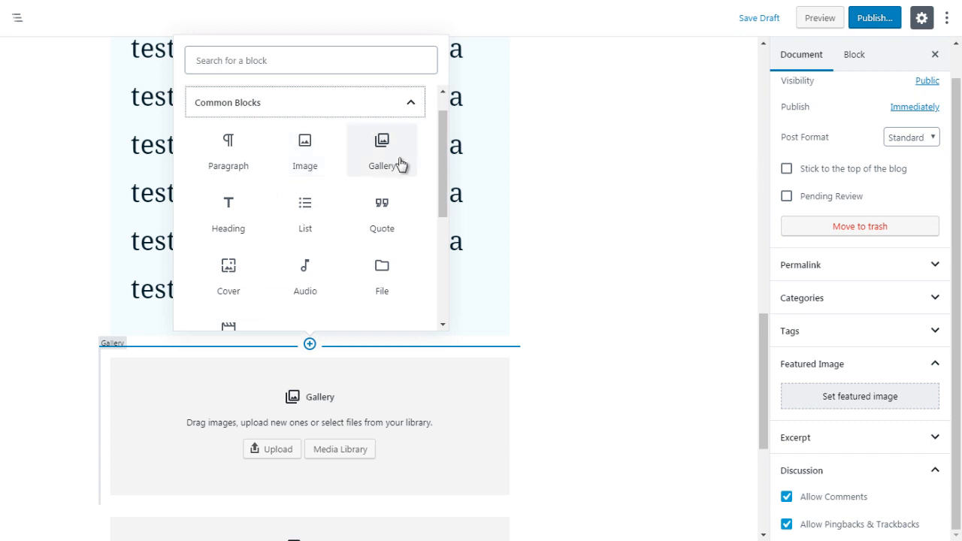
pyautogui.click(554, 241)
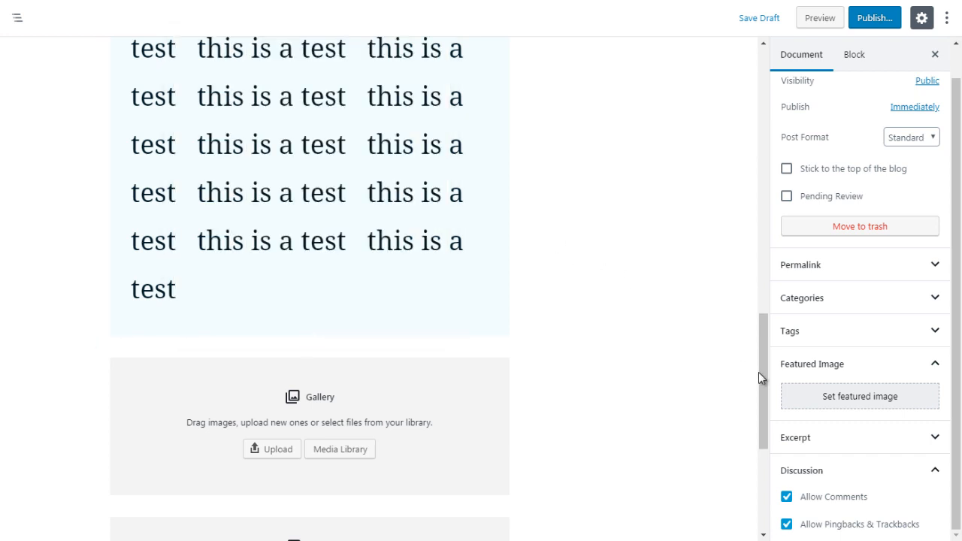
# Examine the empty Image and Gallery blocks below the test paragraph and their block settings
pyautogui.moveTo(758, 372); pyautogui.dragTo(764, 419)
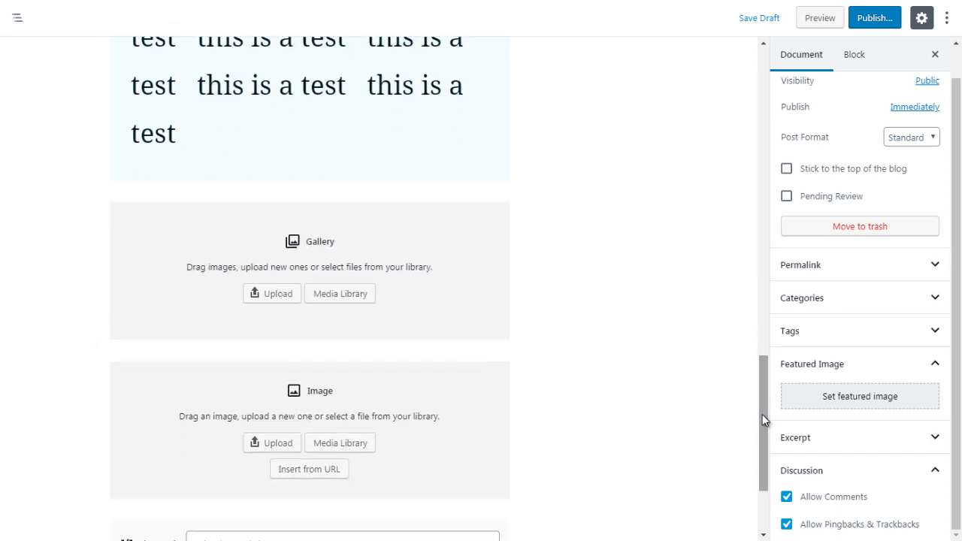
pyautogui.click(460, 408)
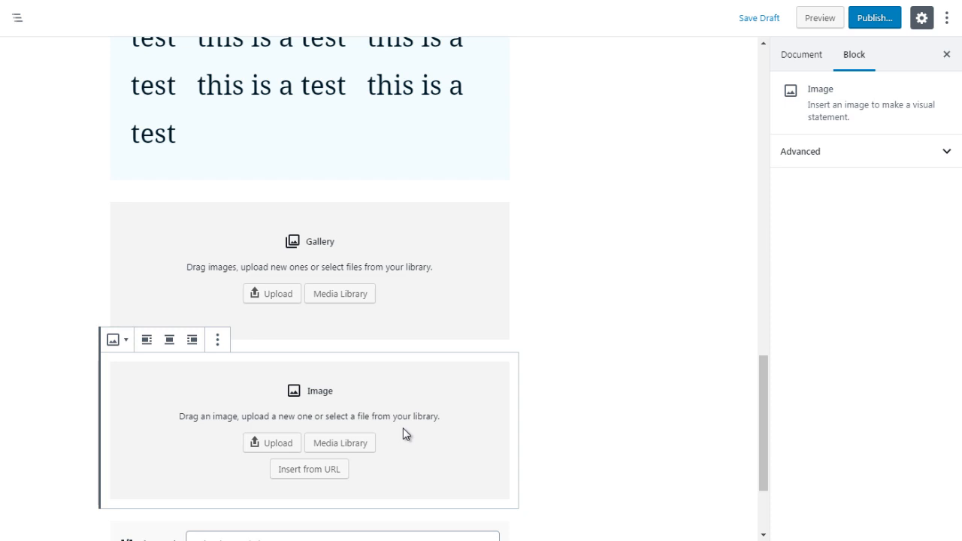
pyautogui.click(444, 306)
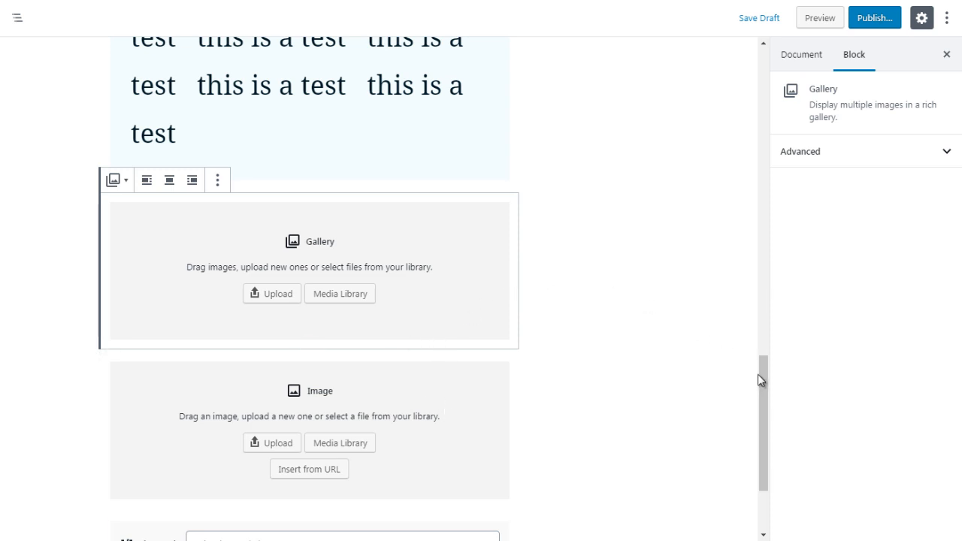
pyautogui.moveTo(760, 380); pyautogui.dragTo(761, 374)
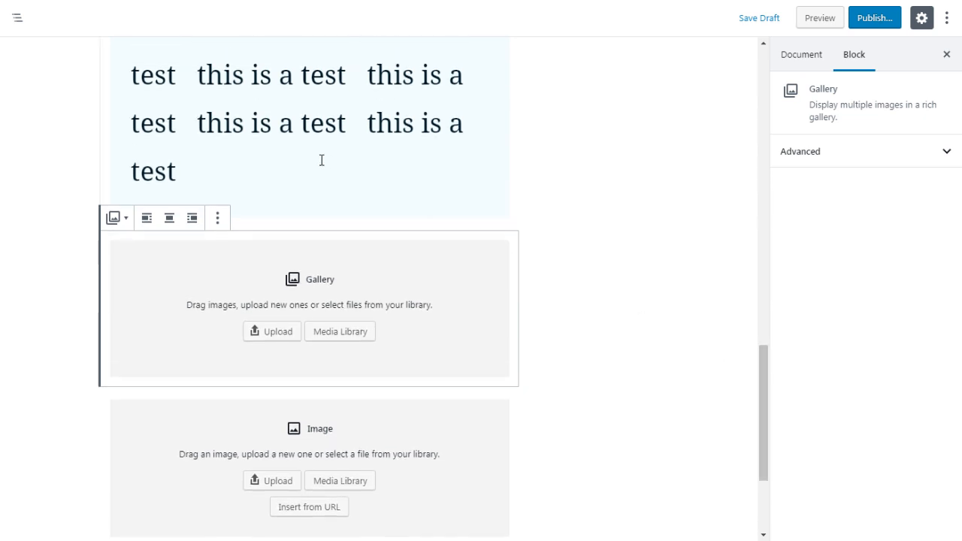
pyautogui.click(79, 277)
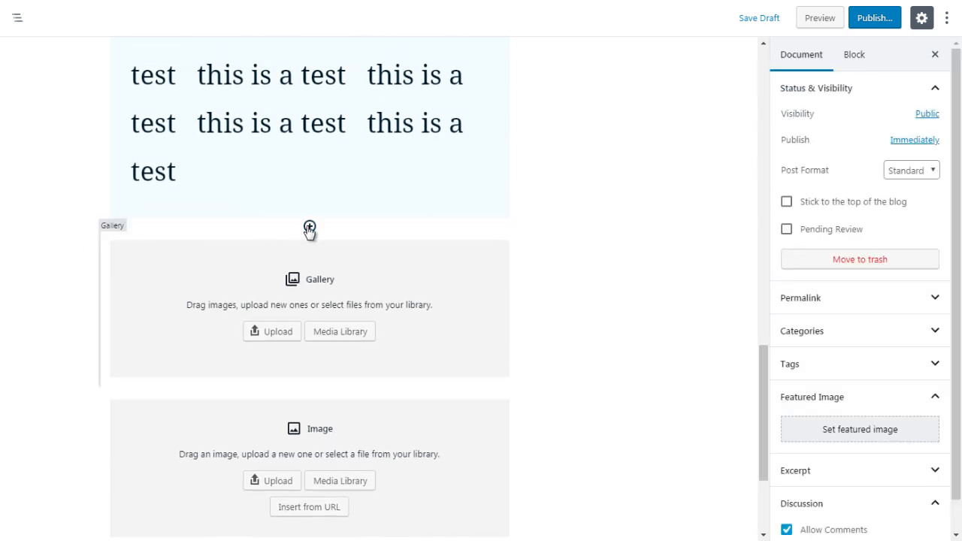
# Insert a List block from the common blocks between the test paragraph and the Gallery block
pyautogui.click(308, 226)
pyautogui.click(413, 308)
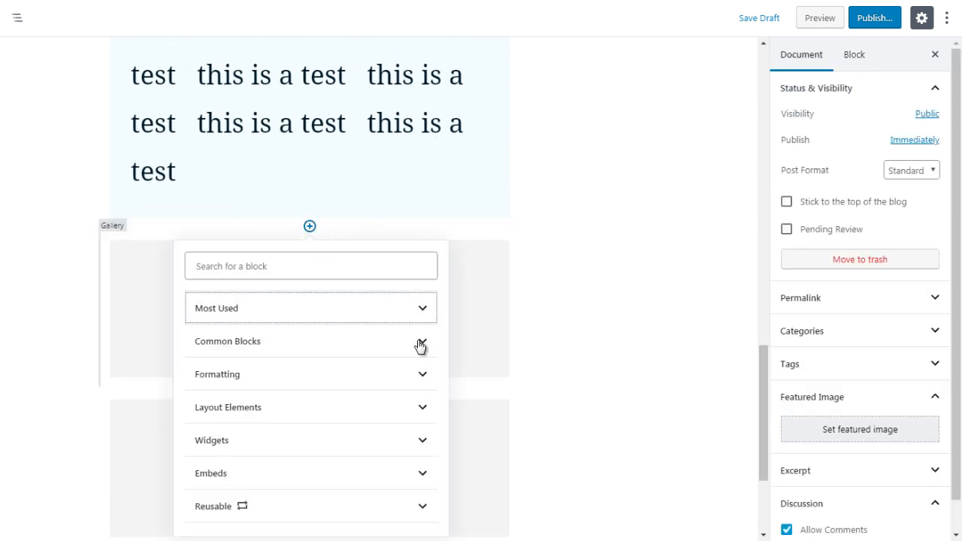
pyautogui.click(421, 344)
pyautogui.moveTo(442, 342); pyautogui.dragTo(441, 360)
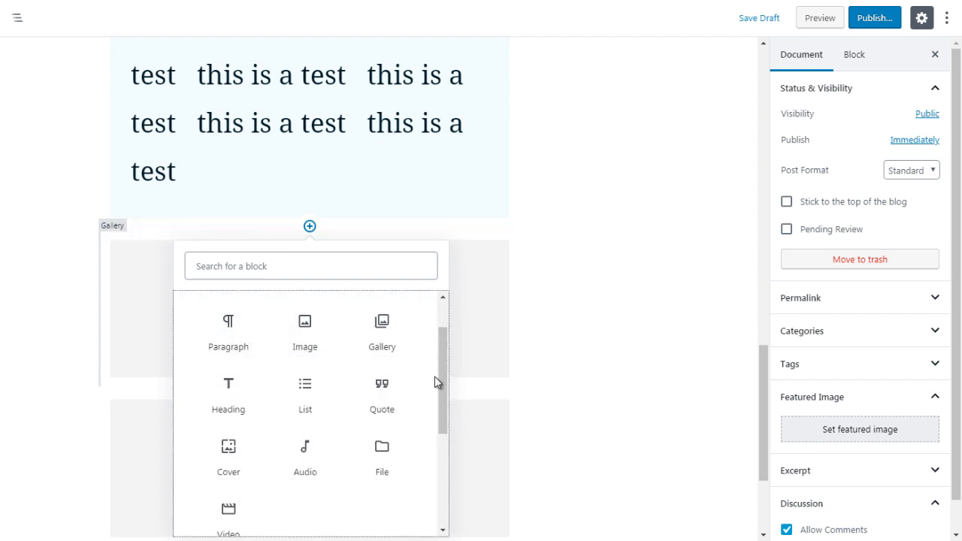
pyautogui.moveTo(442, 384); pyautogui.dragTo(444, 404)
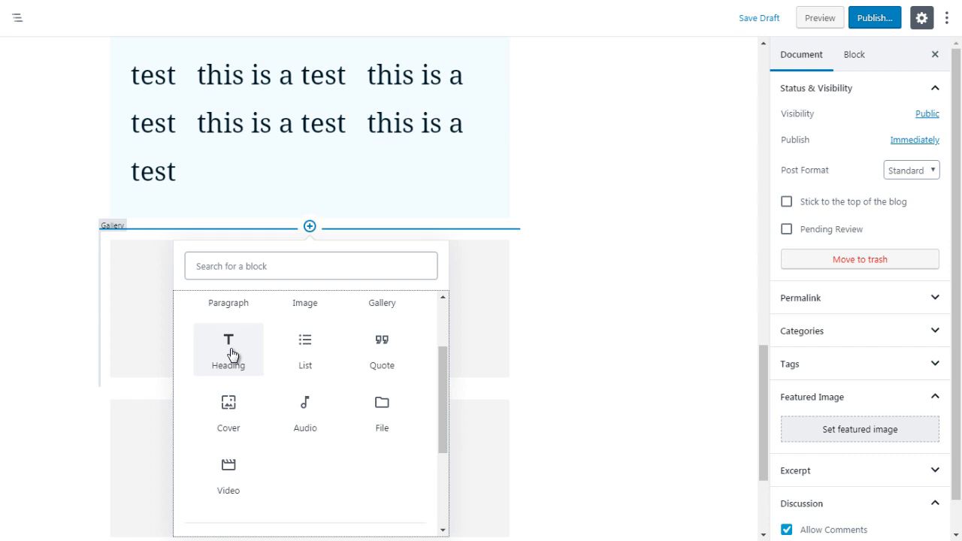
pyautogui.click(311, 364)
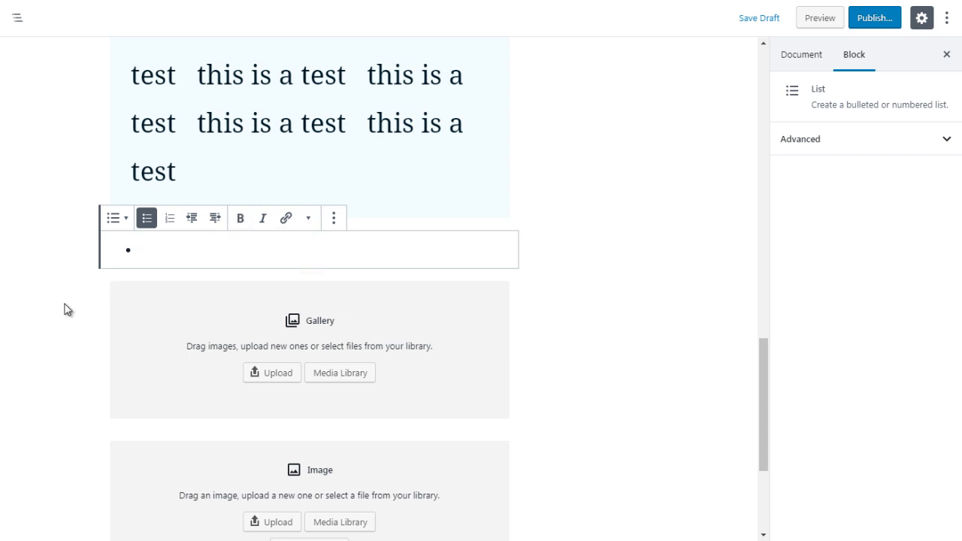
# Insert a Quote block between the empty list and the Gallery block, with the quote text "test"
pyautogui.click(294, 269)
pyautogui.click(310, 269)
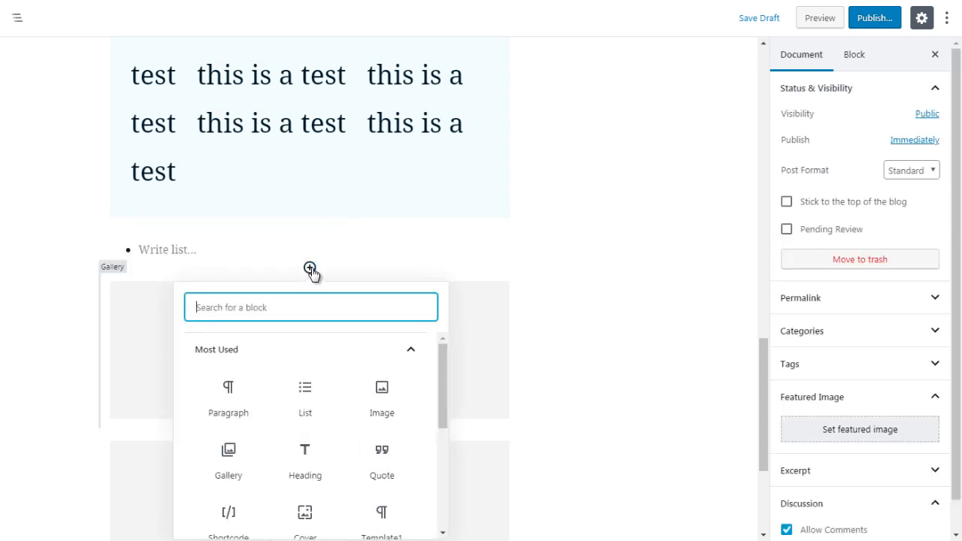
pyautogui.click(419, 353)
pyautogui.click(395, 383)
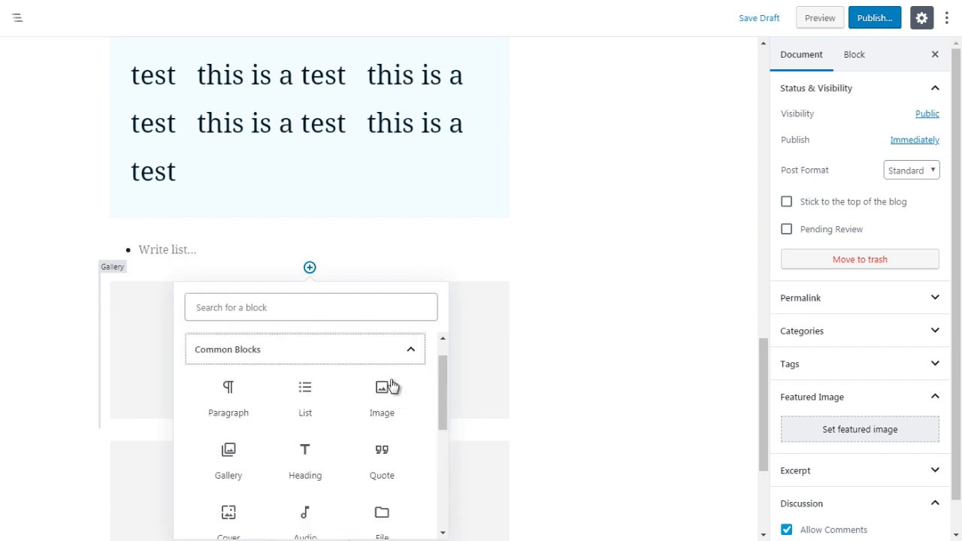
pyautogui.moveTo(438, 386); pyautogui.dragTo(441, 415)
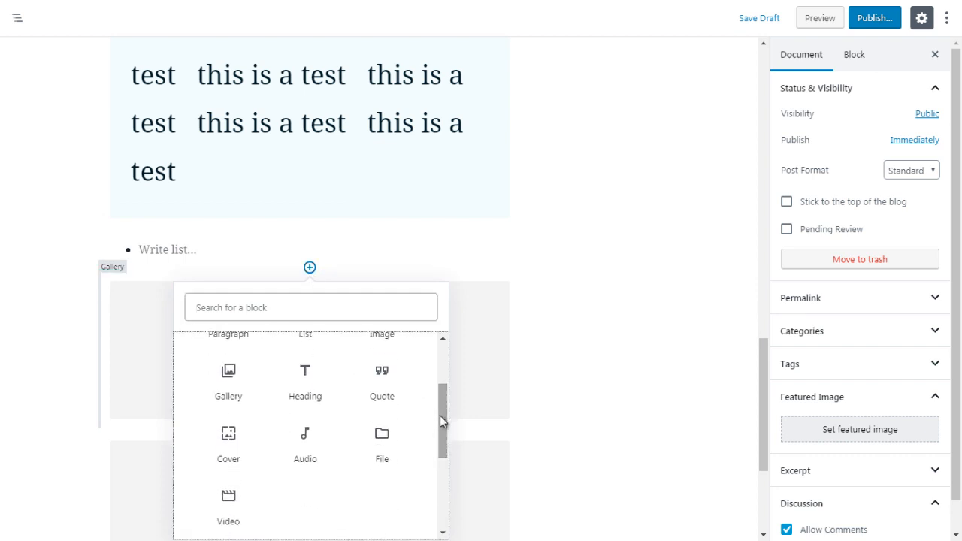
pyautogui.click(378, 387)
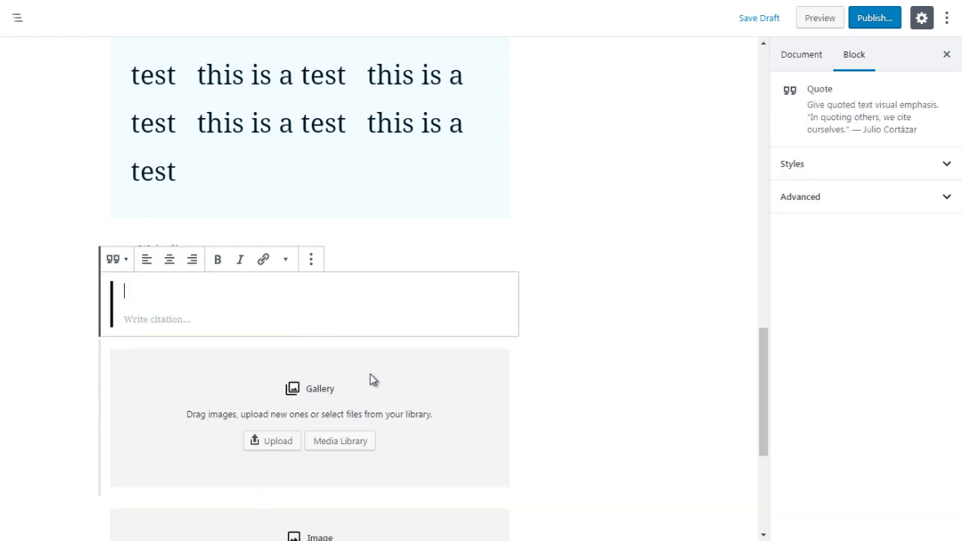
pyautogui.write('test')
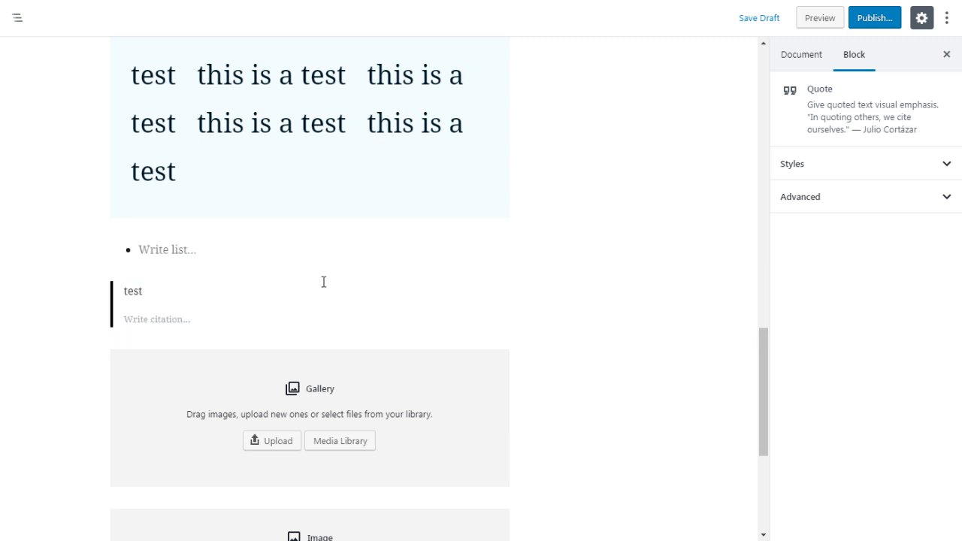
# Compare the Default and Large styles on the "This is a quote" block, keep Large, and check its advanced settings
pyautogui.moveTo(762, 438); pyautogui.dragTo(762, 176)
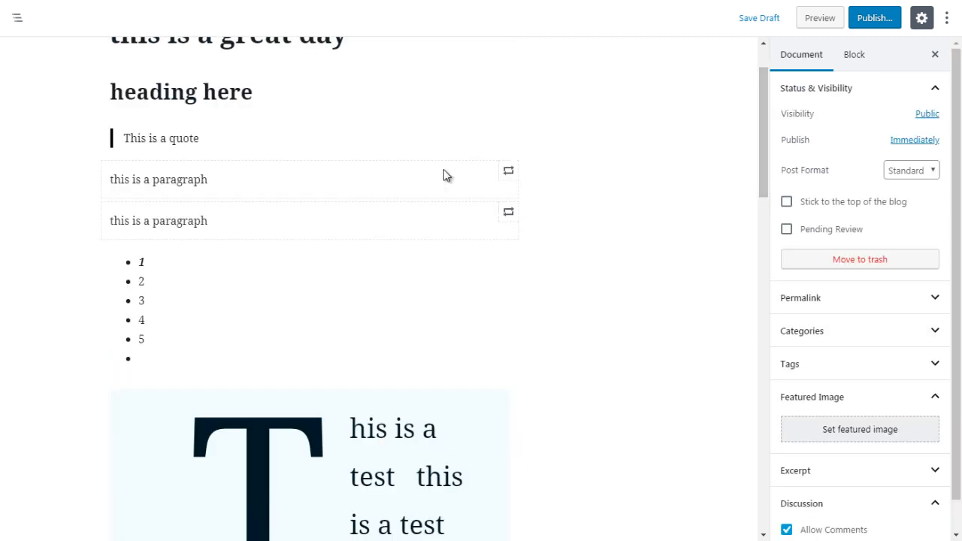
pyautogui.click(385, 144)
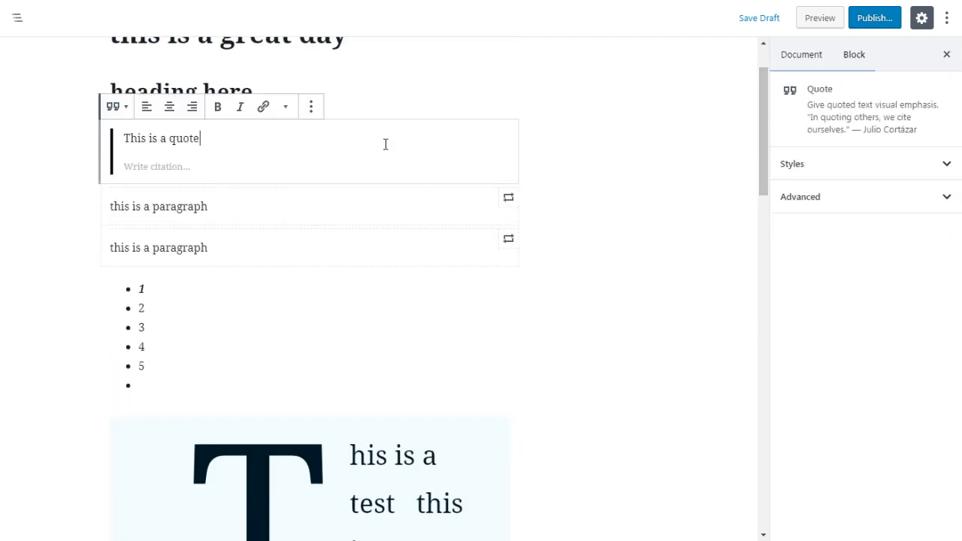
pyautogui.click(831, 167)
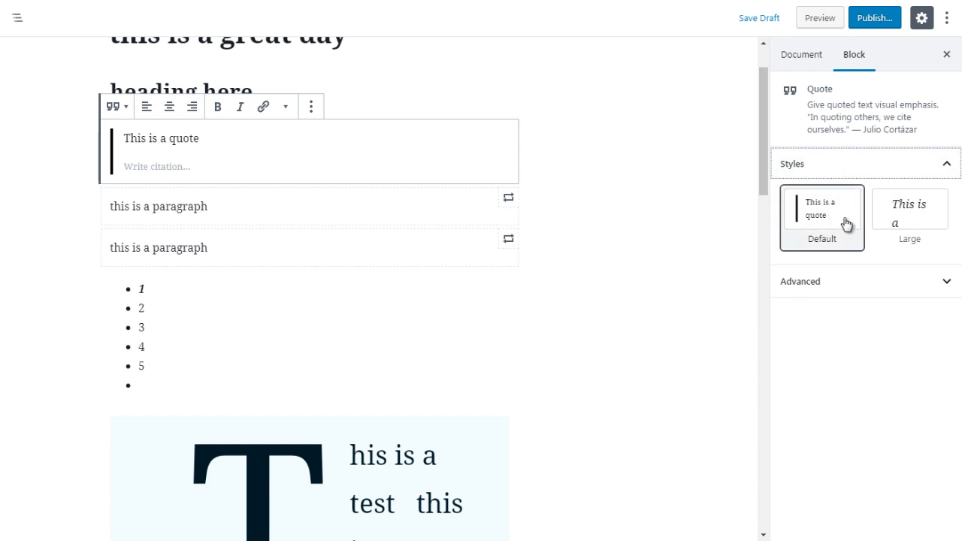
pyautogui.click(901, 222)
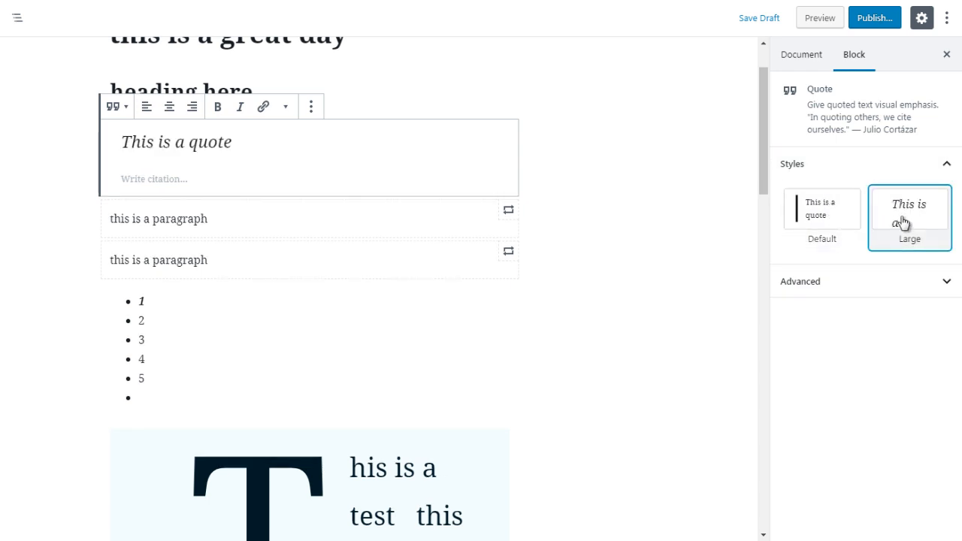
pyautogui.click(834, 221)
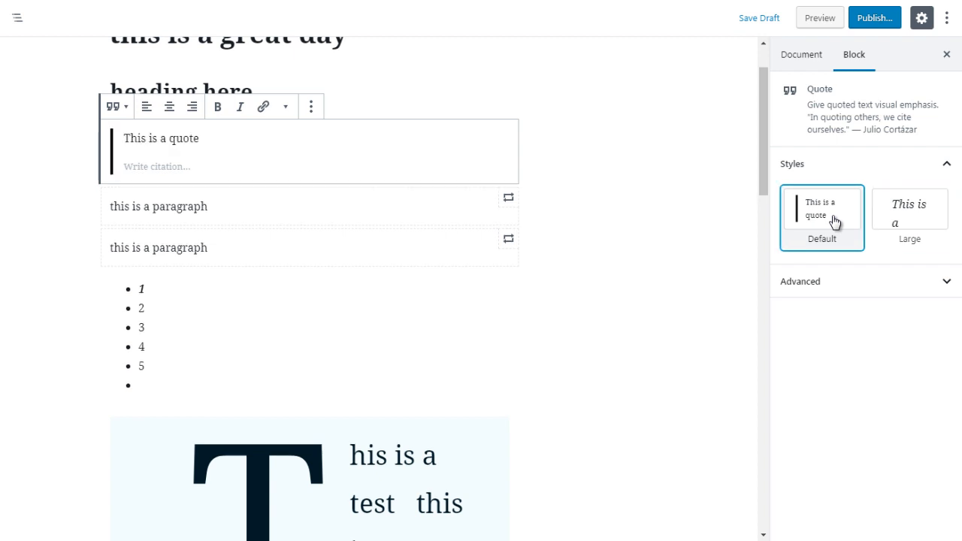
pyautogui.click(912, 221)
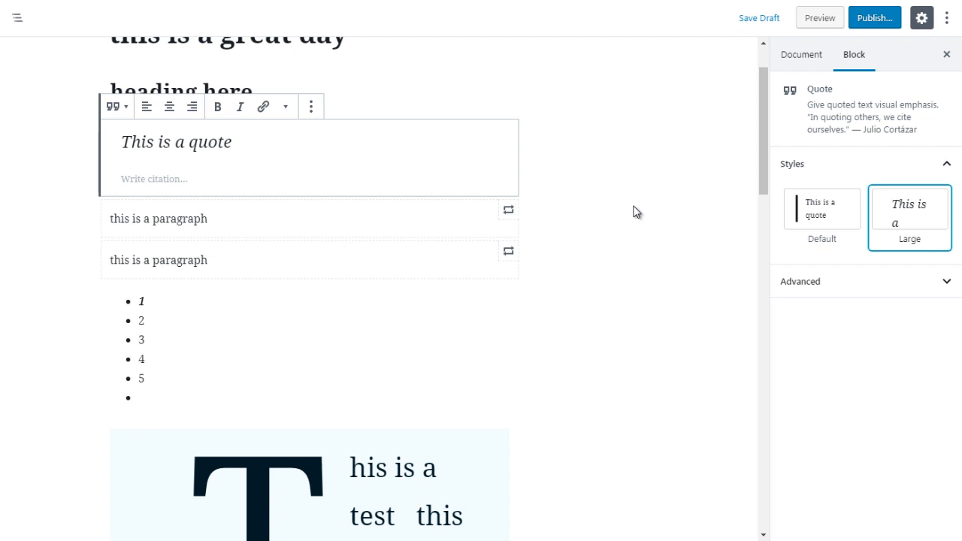
pyautogui.click(843, 282)
pyautogui.click(843, 281)
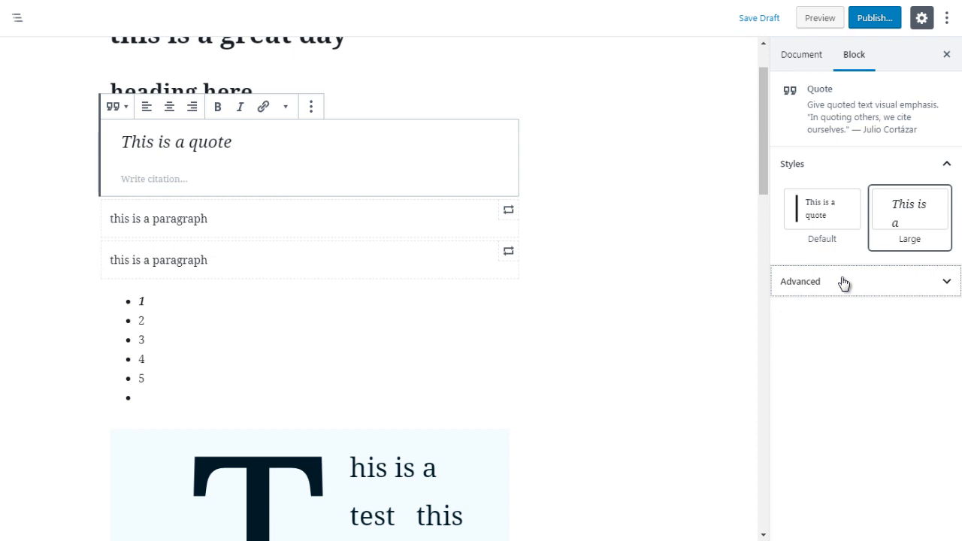
pyautogui.click(669, 290)
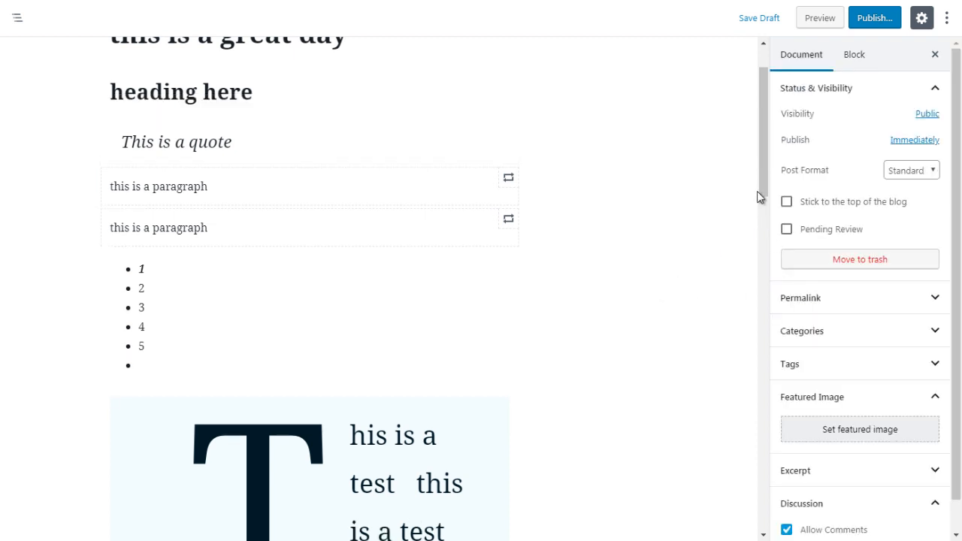
# Insert an Audio block from the common blocks between the second "this is a paragraph" block and the bulleted 1–5 list
pyautogui.moveTo(760, 184); pyautogui.dragTo(760, 190)
pyautogui.click(309, 219)
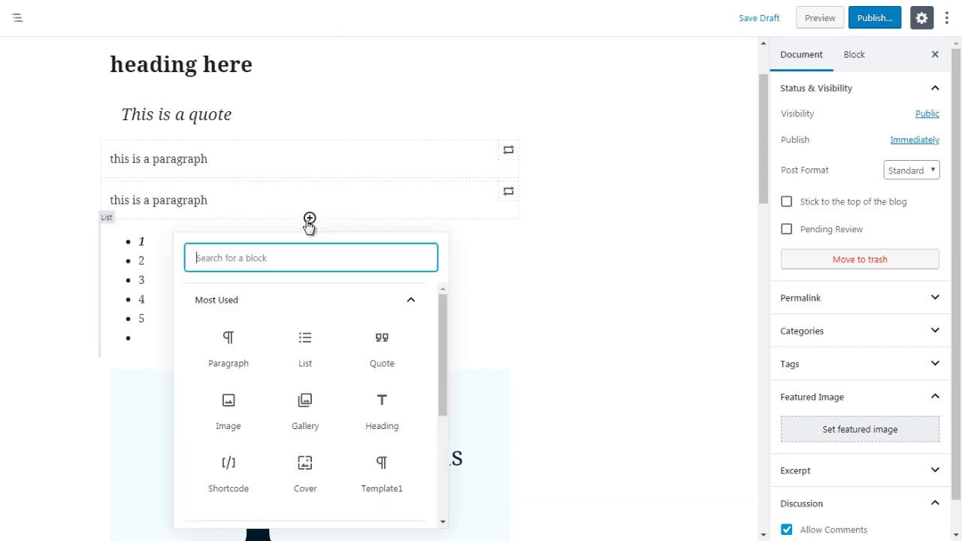
pyautogui.click(417, 304)
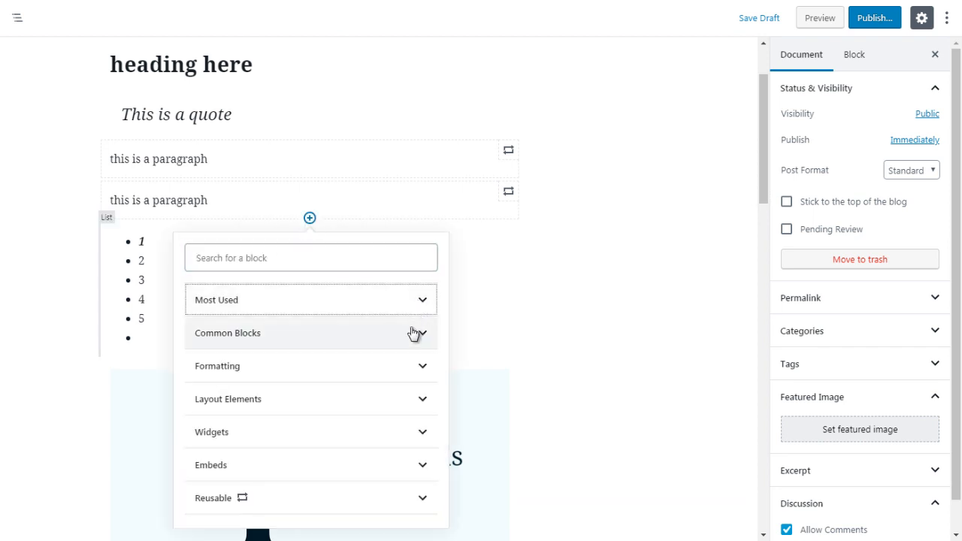
pyautogui.click(414, 333)
pyautogui.moveTo(442, 337); pyautogui.dragTo(443, 353)
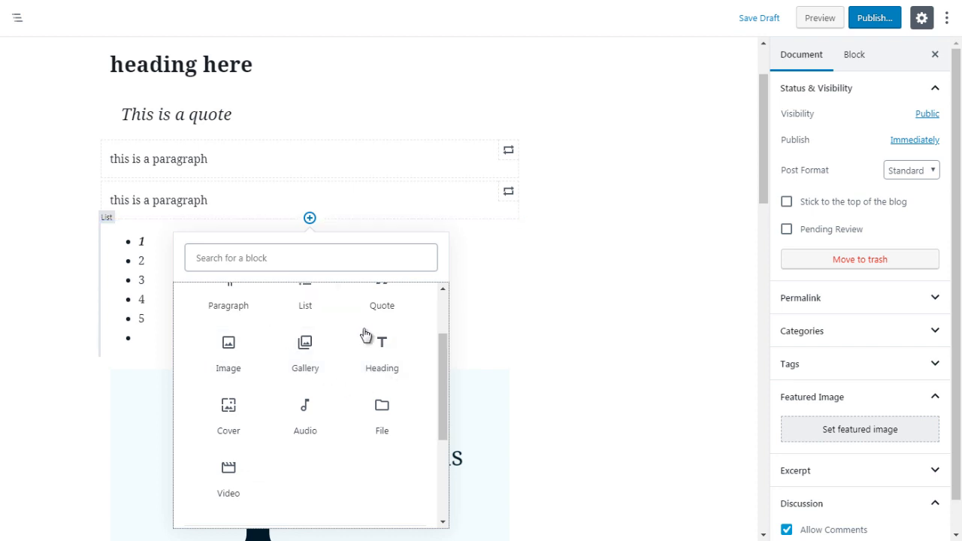
pyautogui.click(309, 422)
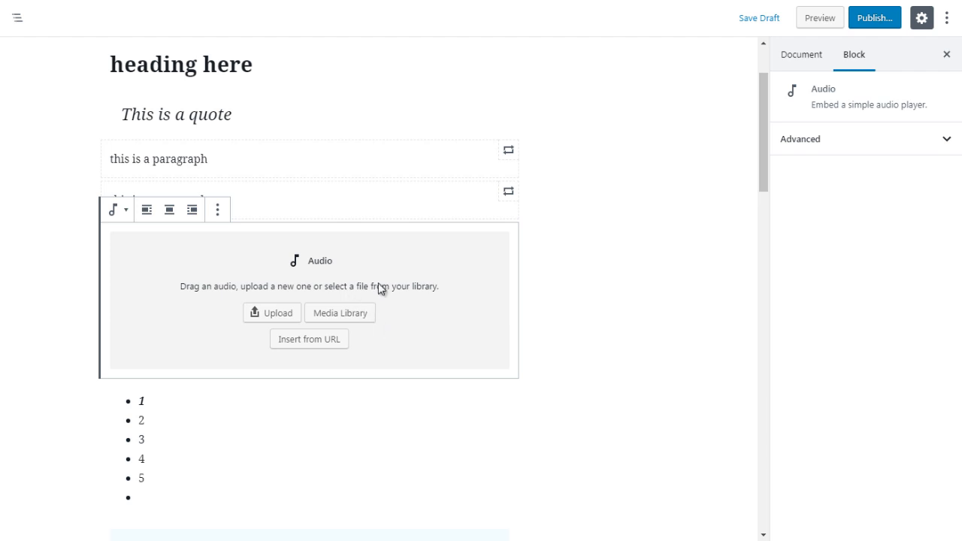
pyautogui.click(565, 282)
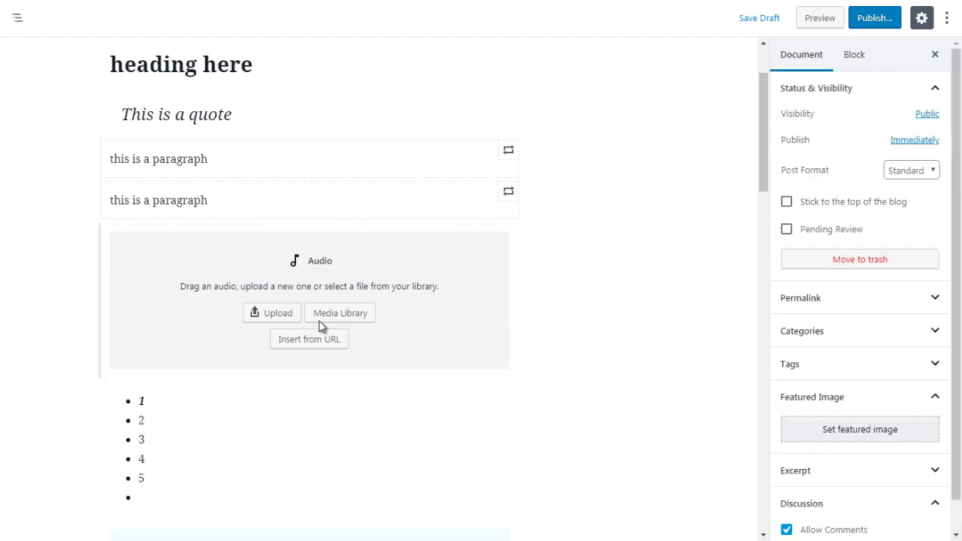
# Insert a File block from the common blocks between the Audio block and the bulleted 1–5 list
pyautogui.click(309, 378)
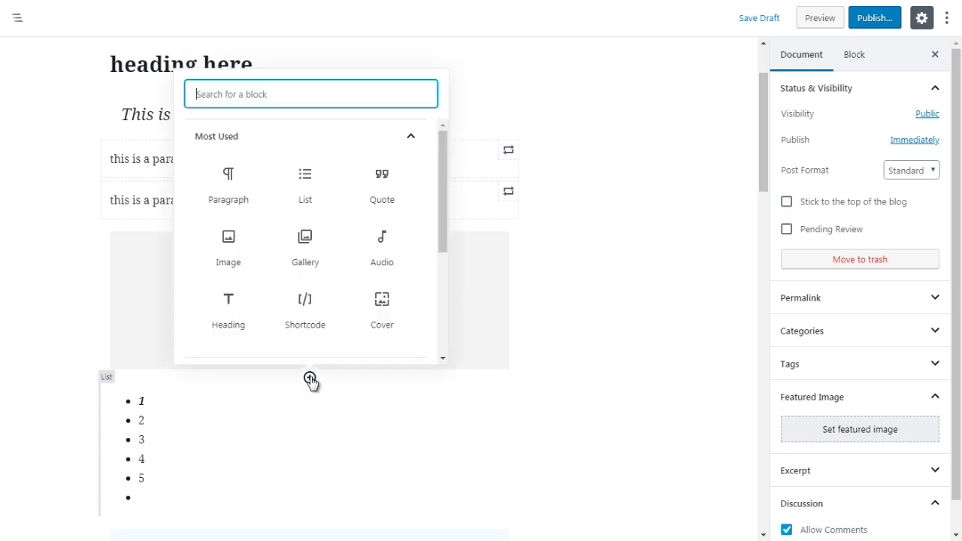
pyautogui.click(408, 136)
pyautogui.click(408, 174)
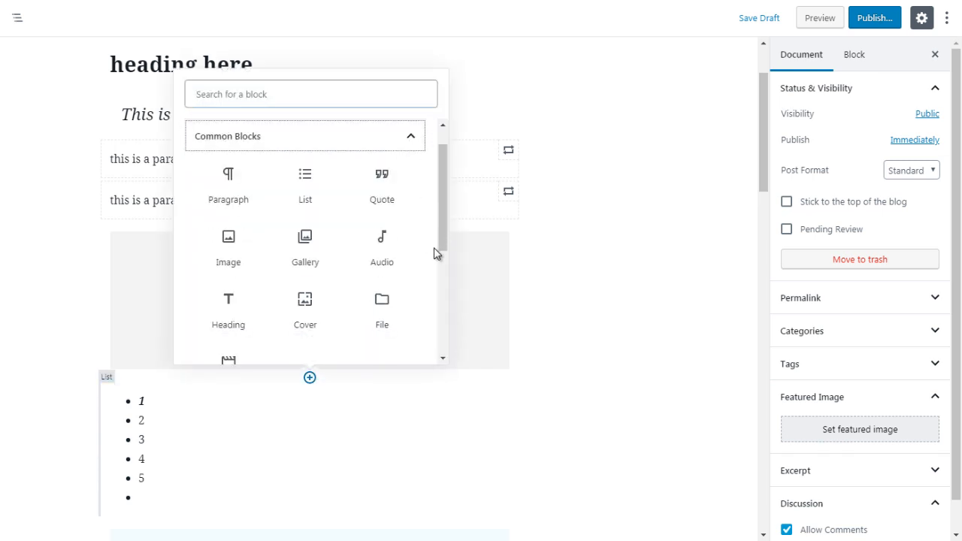
pyautogui.moveTo(443, 241); pyautogui.dragTo(443, 271)
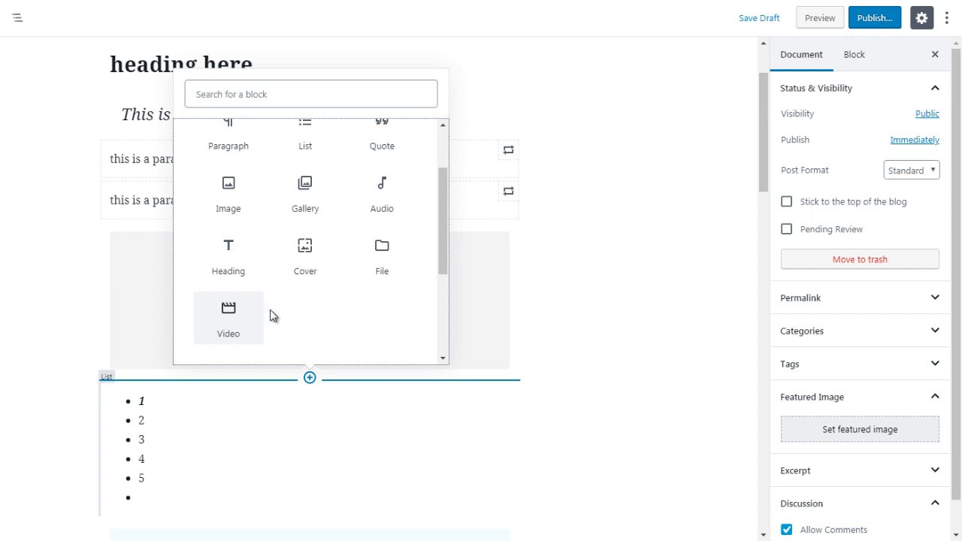
pyautogui.click(382, 261)
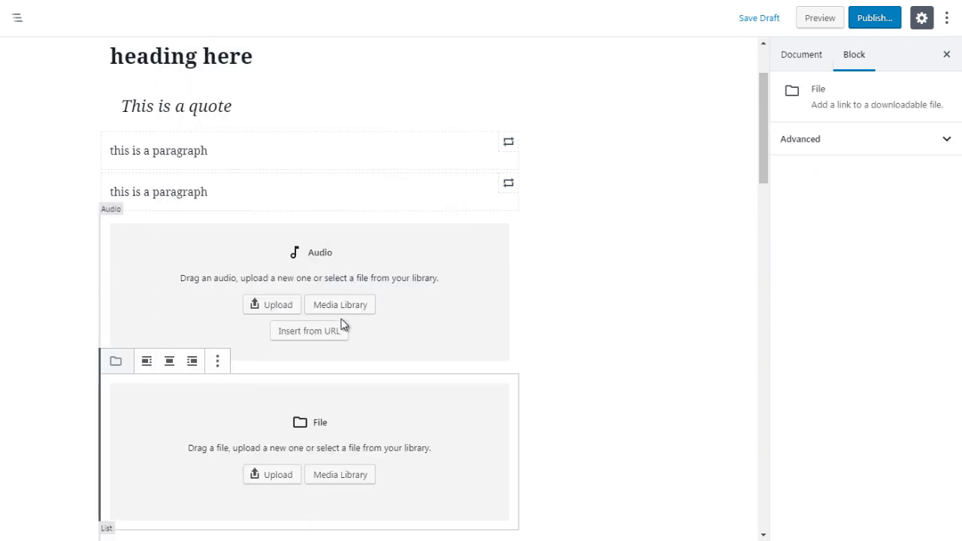
pyautogui.click(573, 357)
# Insert a Cover block from the common blocks between the Audio and File blocks
pyautogui.click(309, 369)
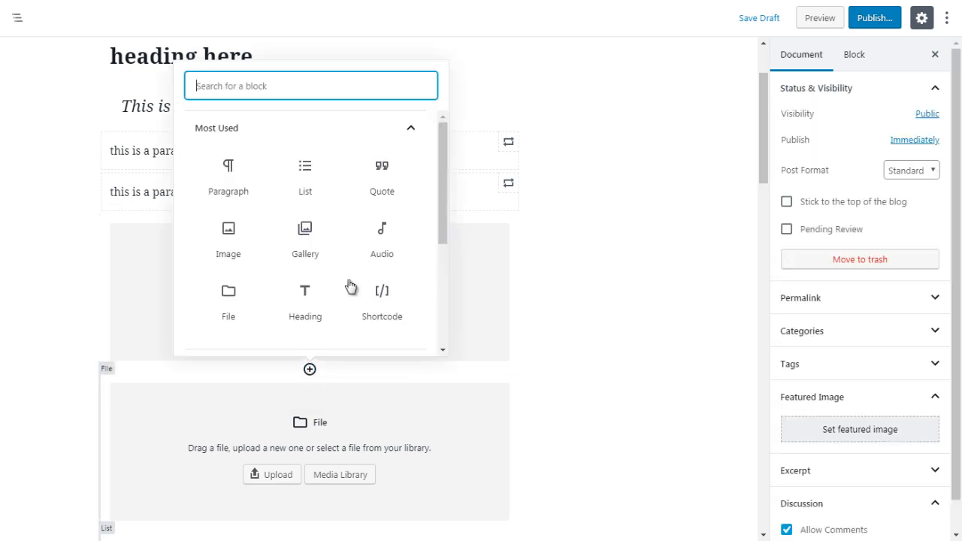
pyautogui.click(412, 129)
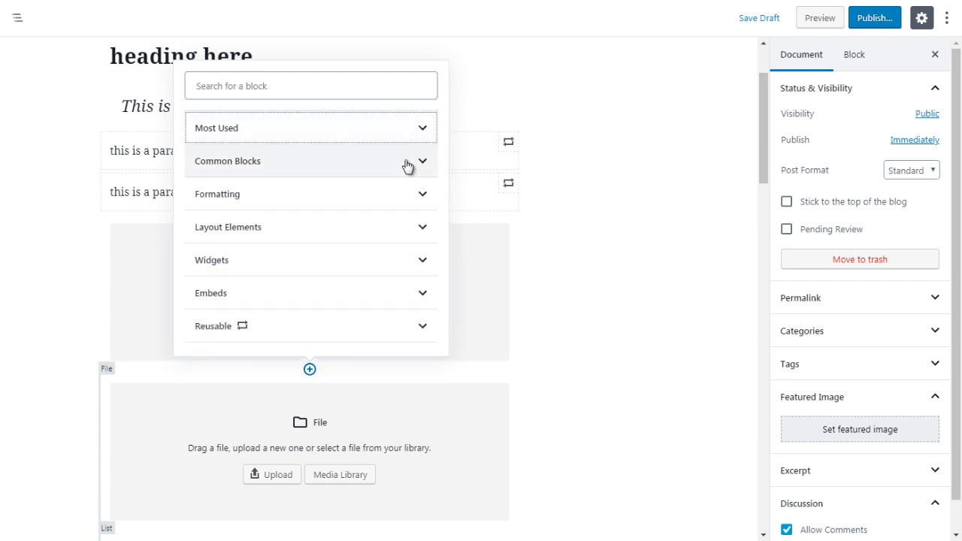
pyautogui.click(406, 165)
pyautogui.moveTo(446, 243); pyautogui.dragTo(443, 275)
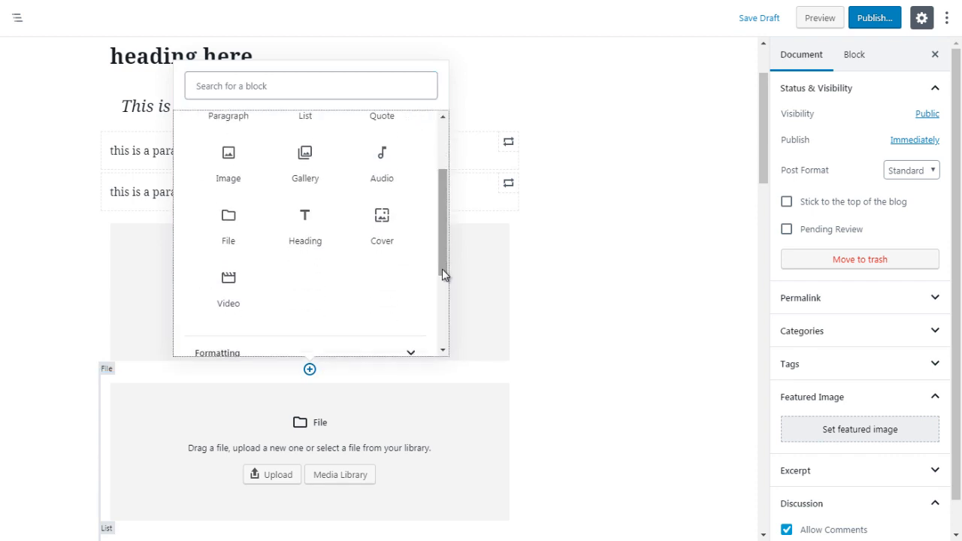
pyautogui.click(384, 218)
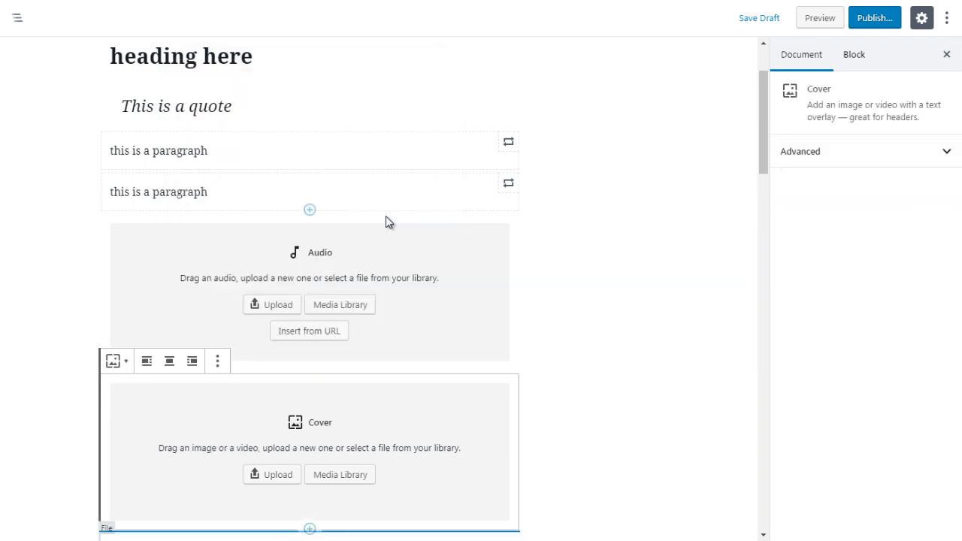
pyautogui.click(687, 194)
# Move the Cover block up two places, placing it between the two "this is a paragraph" blocks
pyautogui.moveTo(760, 149)
pyautogui.mouseDown()
pyautogui.moveTo(760, 166)
pyautogui.moveTo(761, 153)
pyautogui.mouseUp()
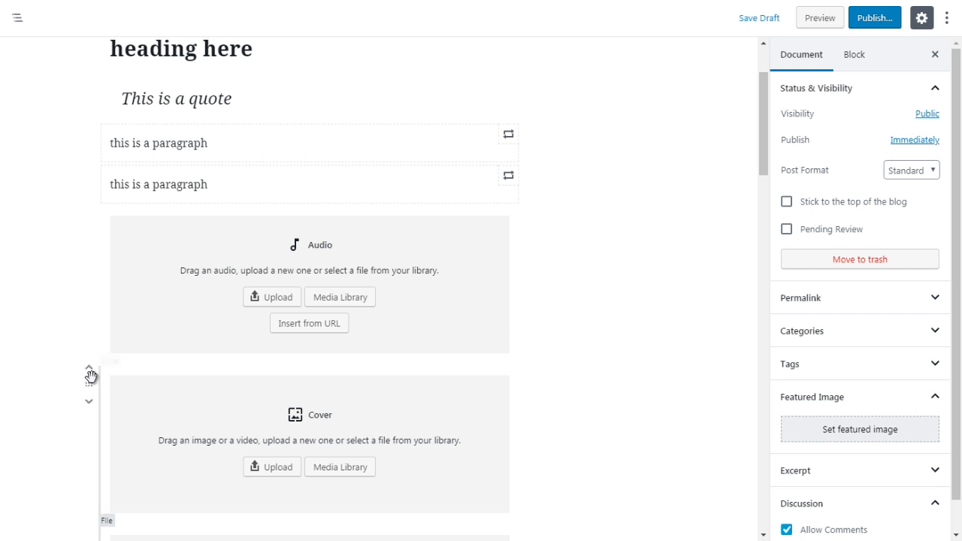
pyautogui.click(89, 373)
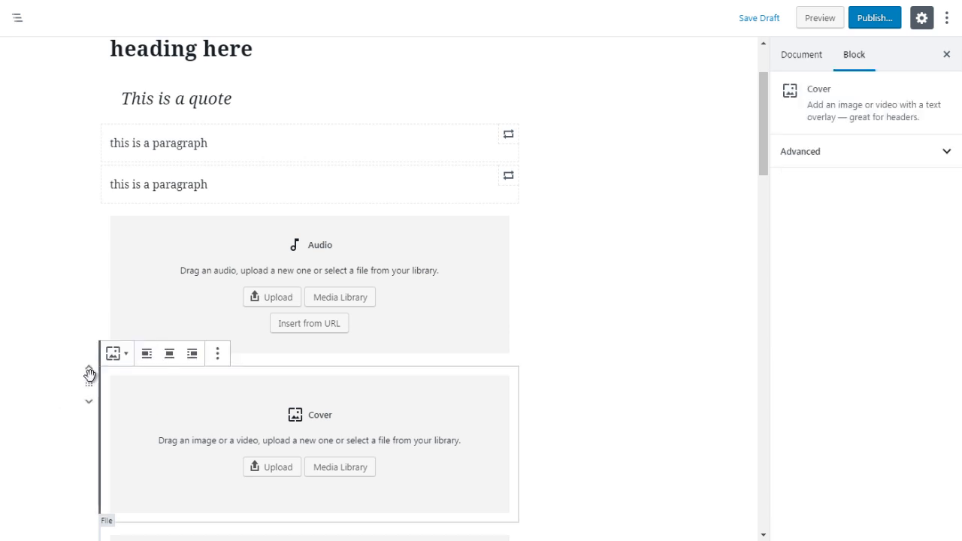
pyautogui.click(89, 373)
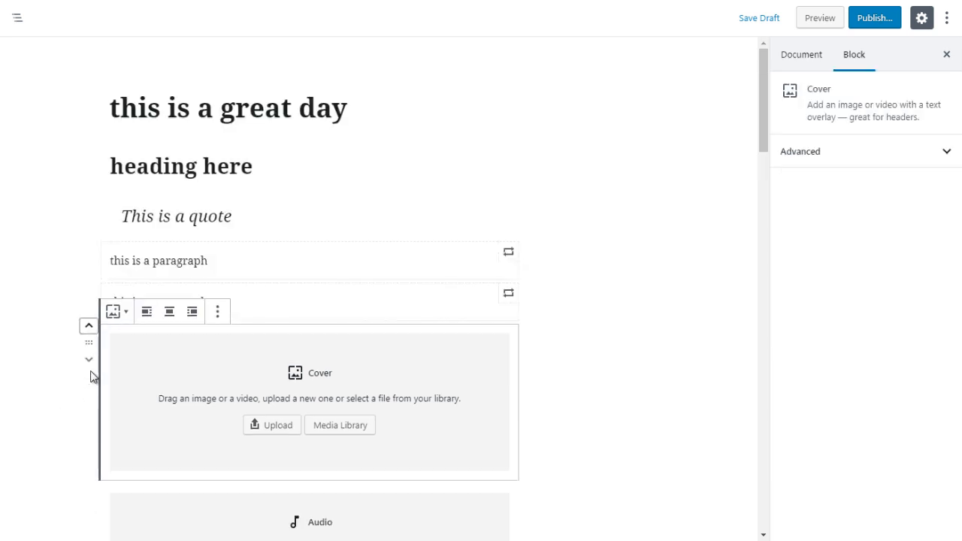
pyautogui.click(88, 329)
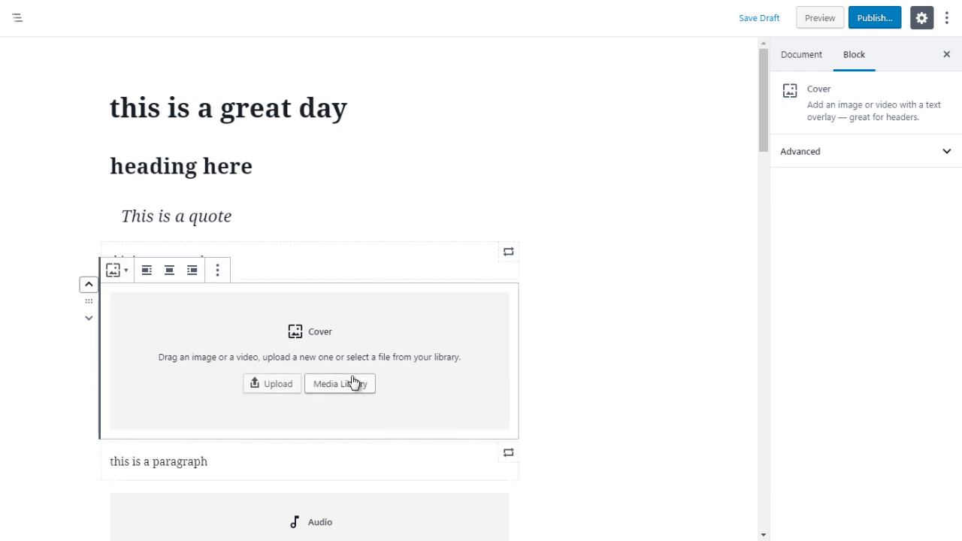